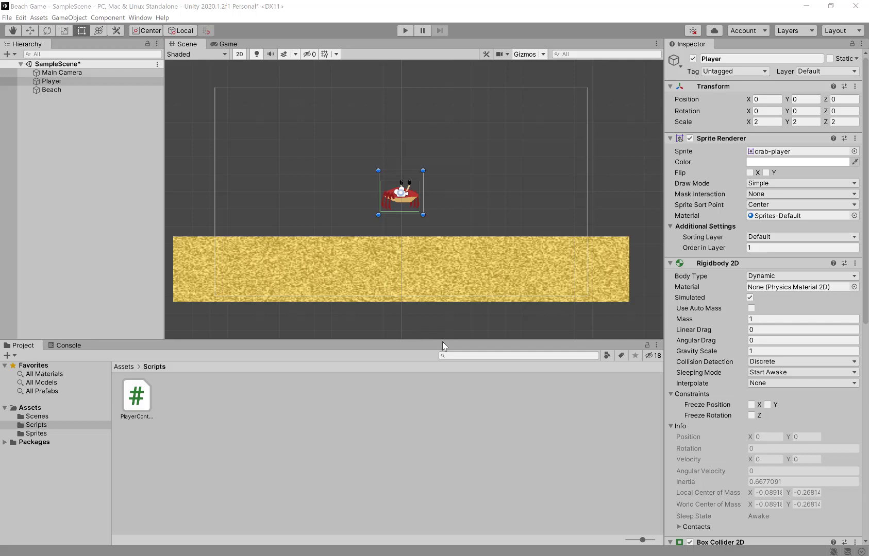
{"action": "left_click", "coordinate": [403, 32]}
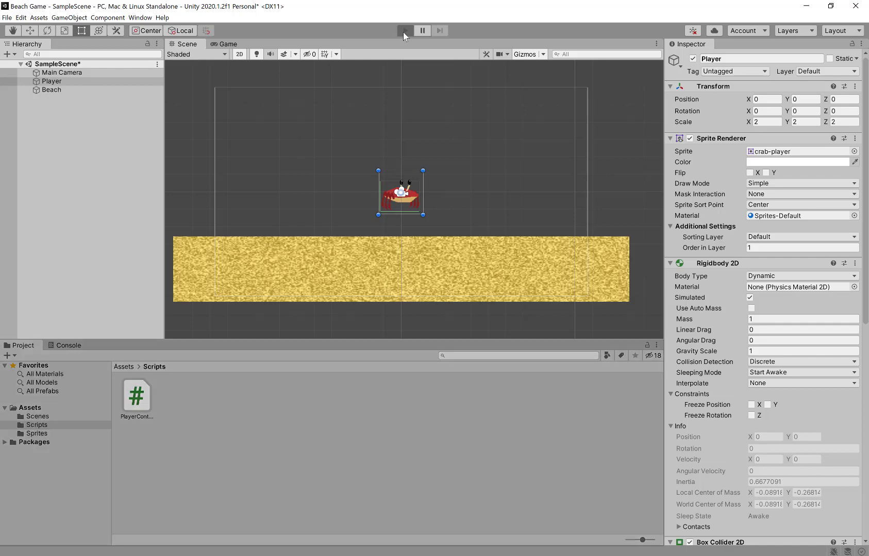
{"action": "key", "text": "Right"}
{"action": "key", "text": "Left"}
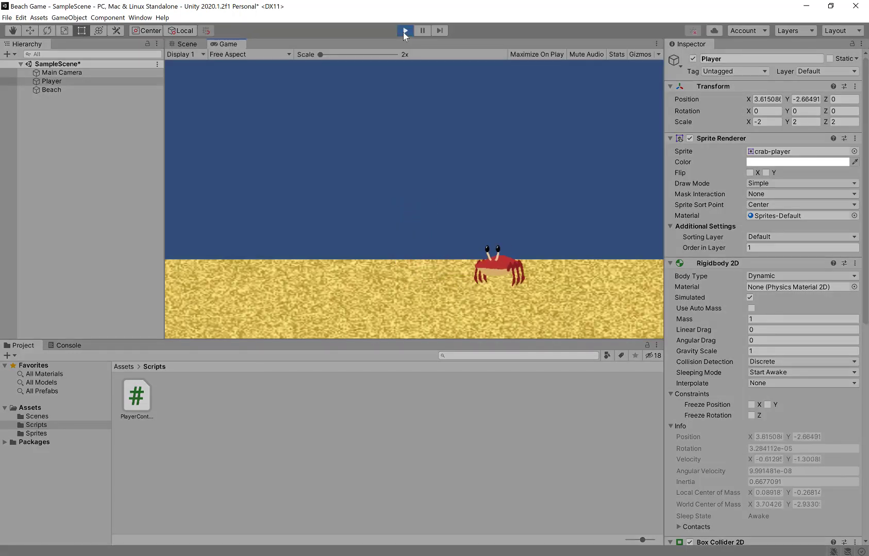
{"action": "key", "text": "Right"}
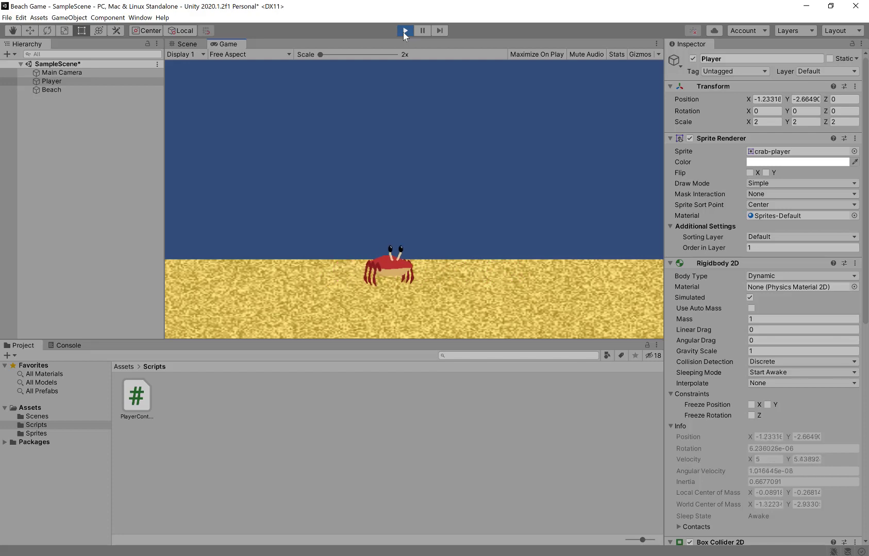
{"action": "key", "text": "Left"}
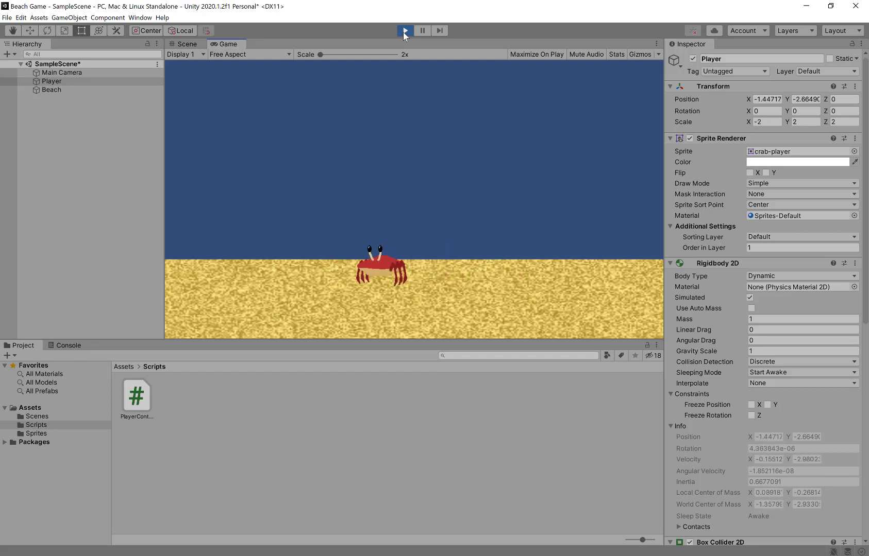
{"action": "key", "text": "Left"}
{"action": "key", "text": "Left"}
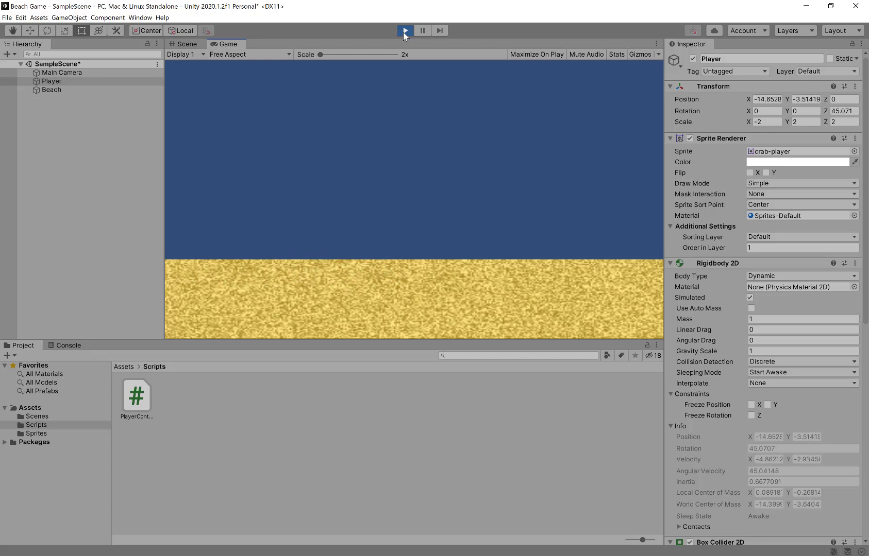
{"action": "key", "text": "Right"}
{"action": "key", "text": "Right"}
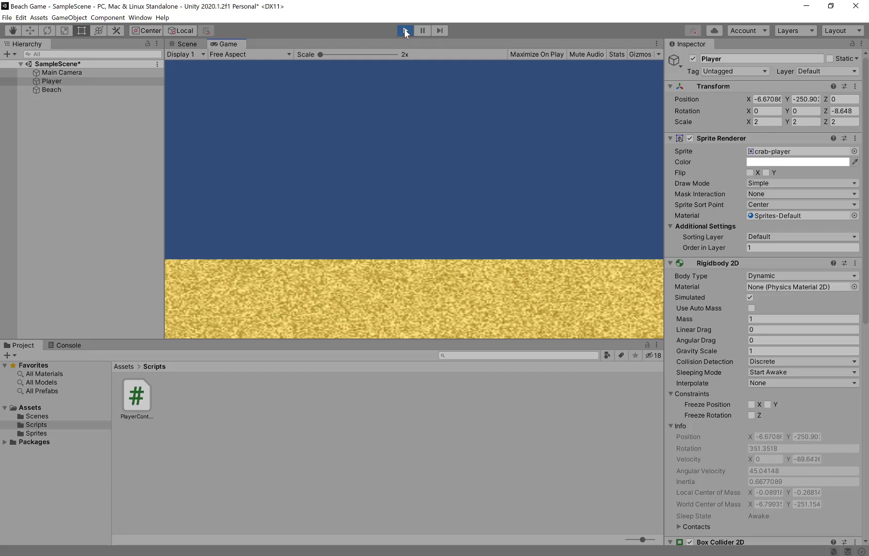
{"action": "left_click", "coordinate": [405, 31]}
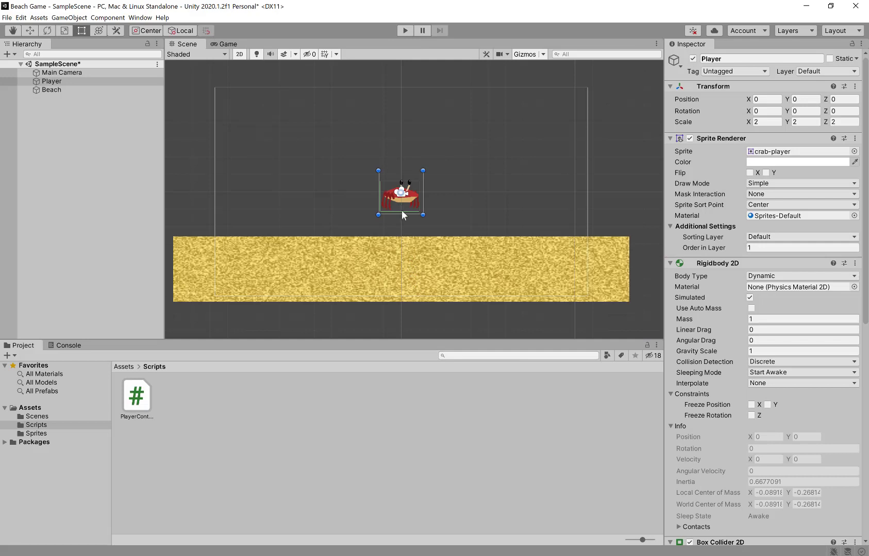
Create a C# script named CameraMove in the Scripts folder and open it in the code editor
{"action": "left_click", "coordinate": [208, 427]}
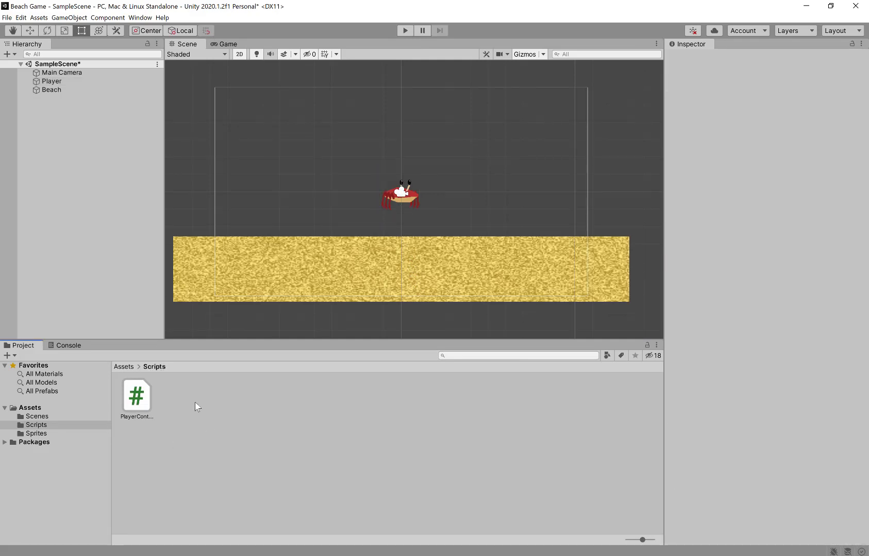
{"action": "right_click", "coordinate": [195, 408]}
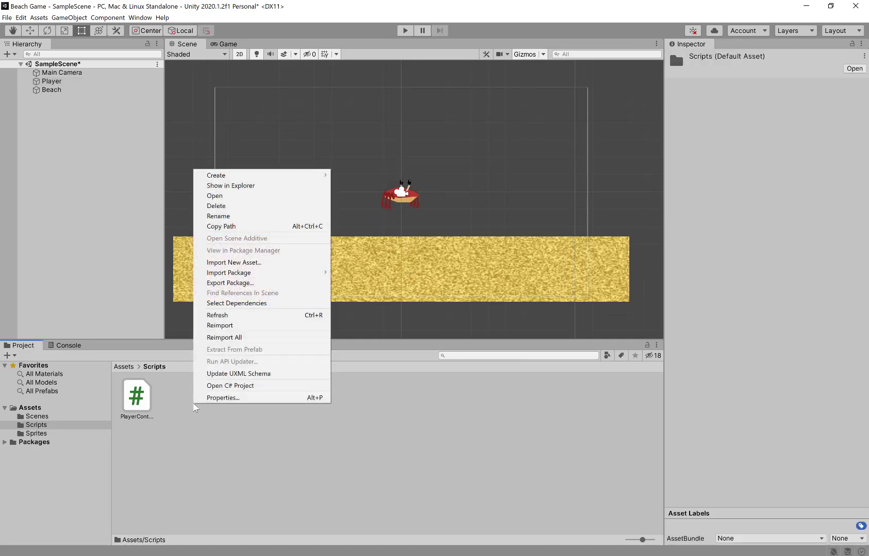
{"action": "mouse_move", "coordinate": [277, 178]}
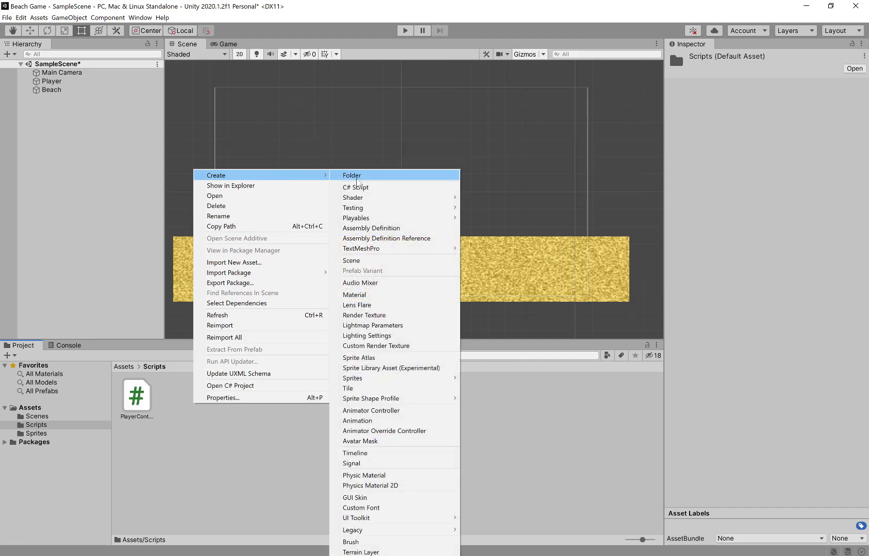
{"action": "left_click", "coordinate": [368, 188]}
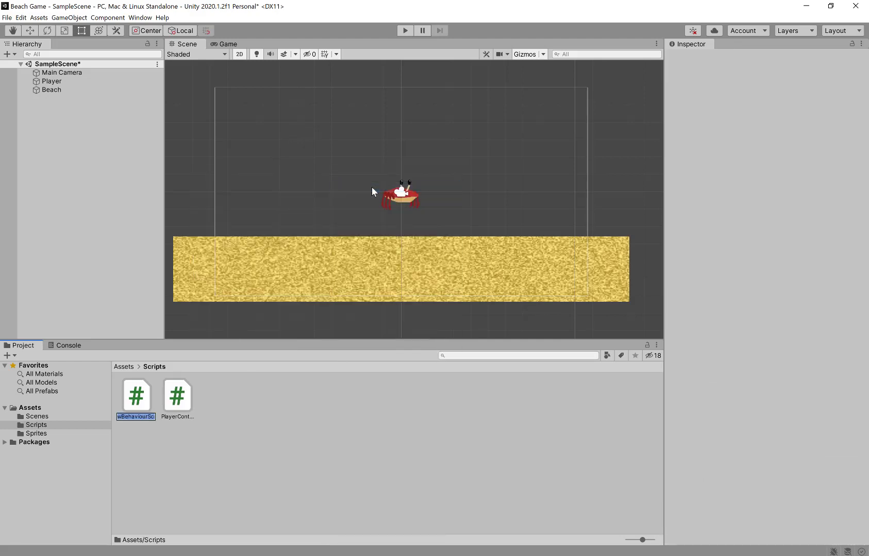
{"action": "type", "text": "CameraMove"}
{"action": "key", "text": "Return"}
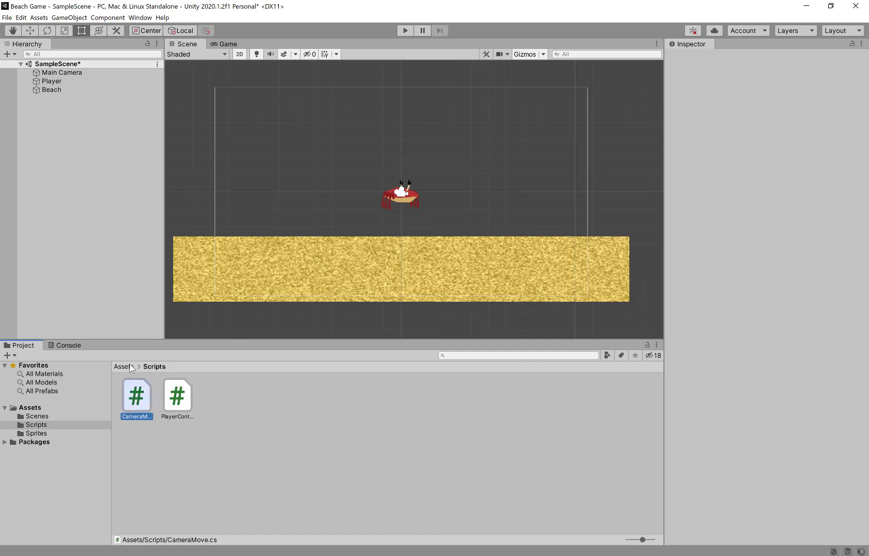
{"action": "double_click", "coordinate": [135, 401]}
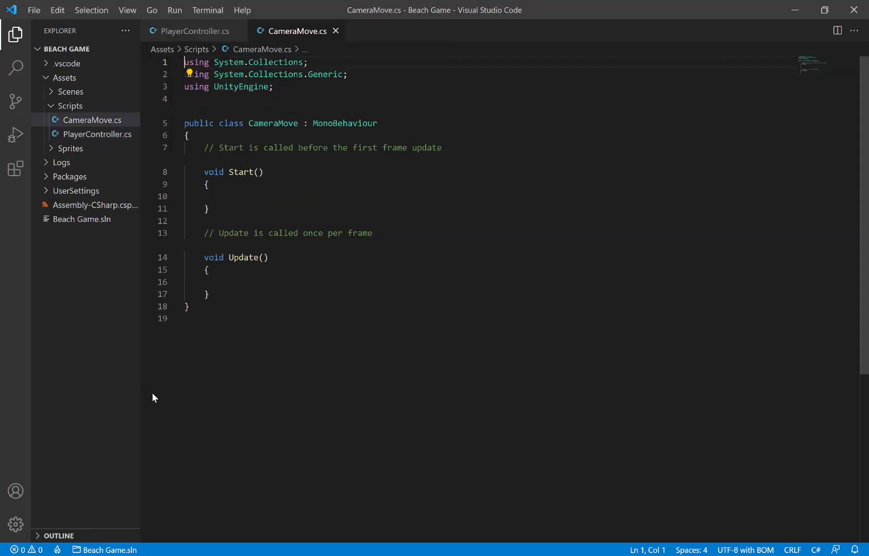
Add an indented 'public GameObject player;' line right after the CameraMove class's opening brace
{"action": "left_click", "coordinate": [388, 127]}
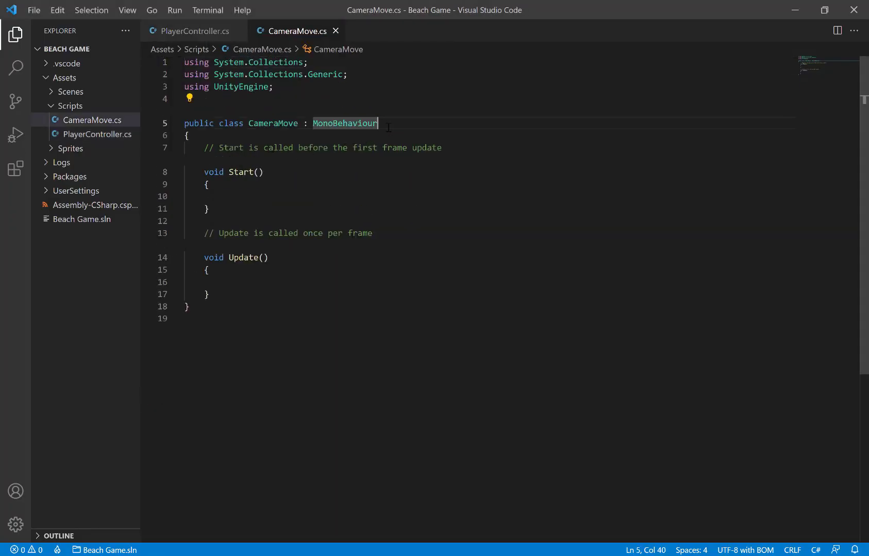
{"action": "left_click", "coordinate": [253, 138]}
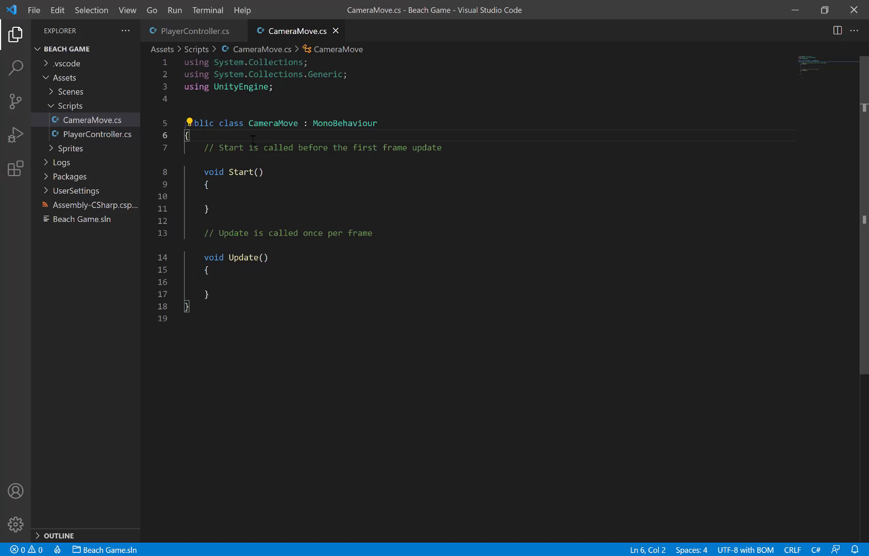
{"action": "key", "text": "Return"}
{"action": "key", "text": "Return"}
{"action": "key", "text": "Return"}
{"action": "key", "text": "Up"}
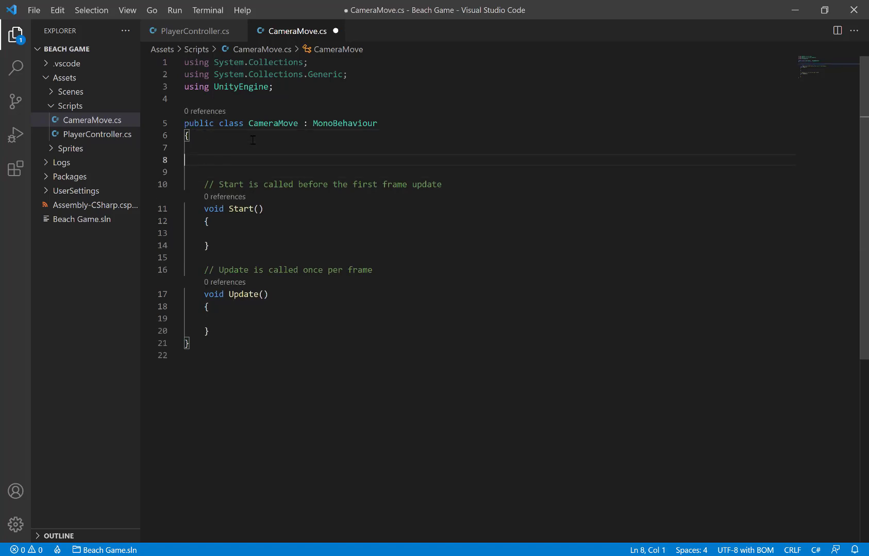
{"action": "key", "text": "Tab"}
{"action": "type", "text": "public"}
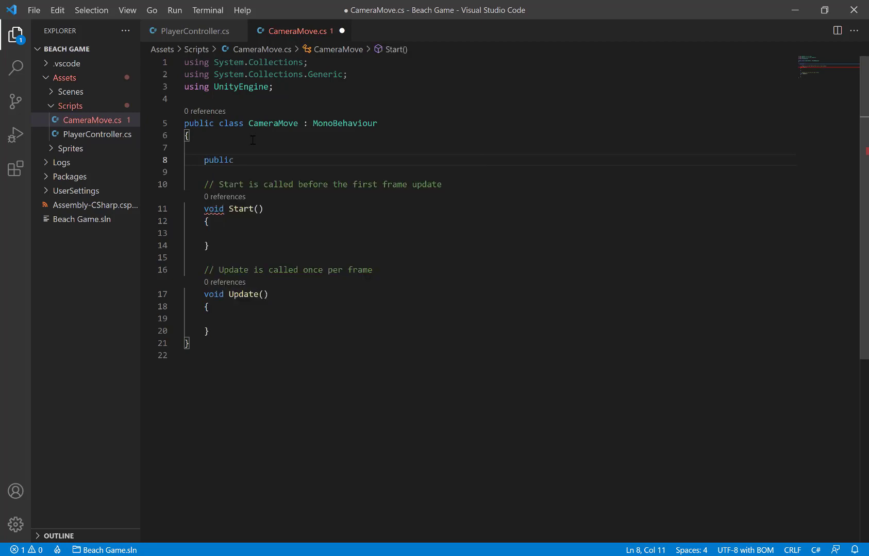
{"action": "type", "text": " GameObject player;"}
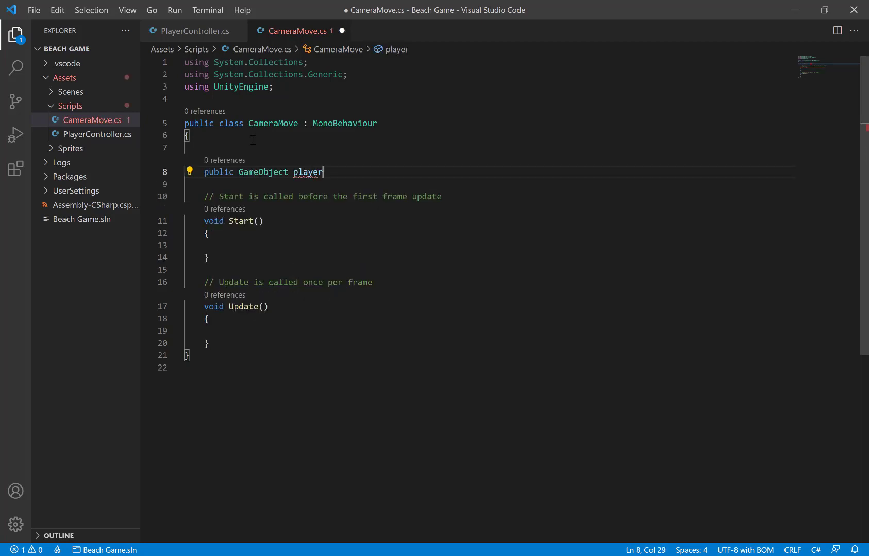
{"action": "key", "text": "Down"}
{"action": "key", "text": "Down"}
{"action": "key", "text": "Down"}
{"action": "key", "text": "Down"}
{"action": "key", "text": "Down"}
{"action": "key", "text": "Down"}
{"action": "key", "text": "Down"}
{"action": "key", "text": "Down"}
{"action": "key", "text": "Down"}
{"action": "key", "text": "Down"}
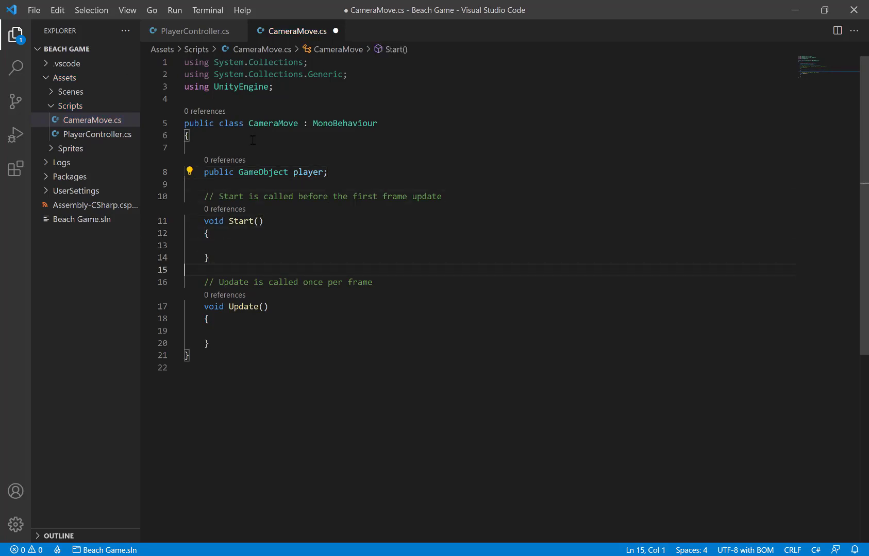
In Update(), begin 'transform.position = new Vector3(player.transform.position.x,' for the camera's new position
{"action": "key", "text": "Down"}
{"action": "key", "text": "Up"}
{"action": "key", "text": "Up"}
{"action": "key", "text": "Down"}
{"action": "key", "text": "Down"}
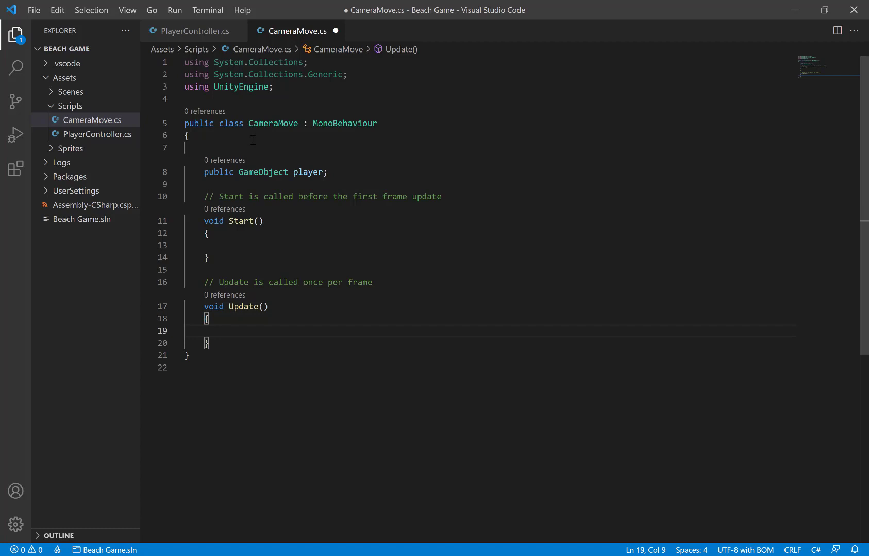
{"action": "type", "text": "transform"}
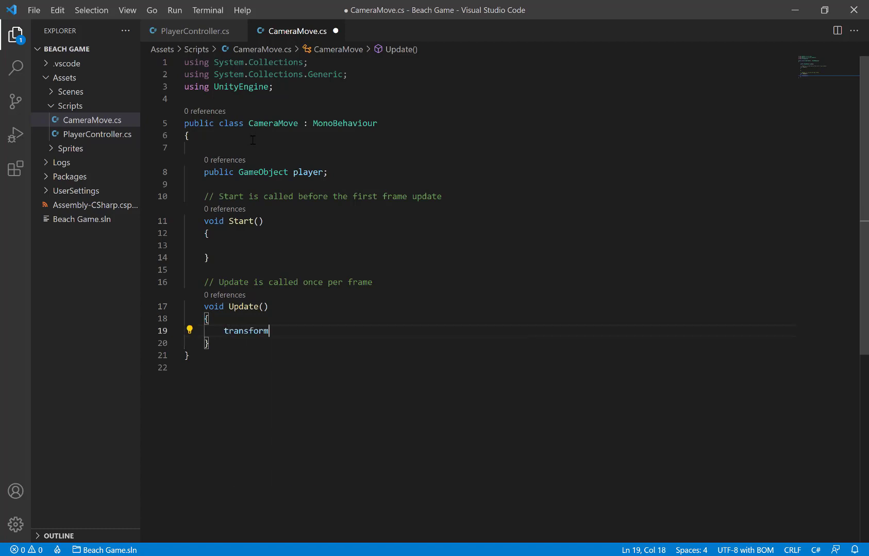
{"action": "type", "text": ".position"}
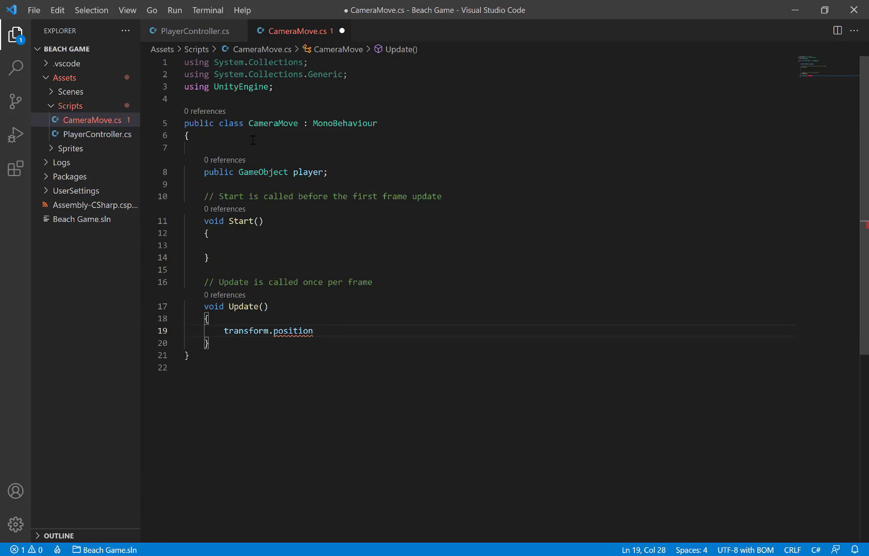
{"action": "type", "text": "= new Vector3"}
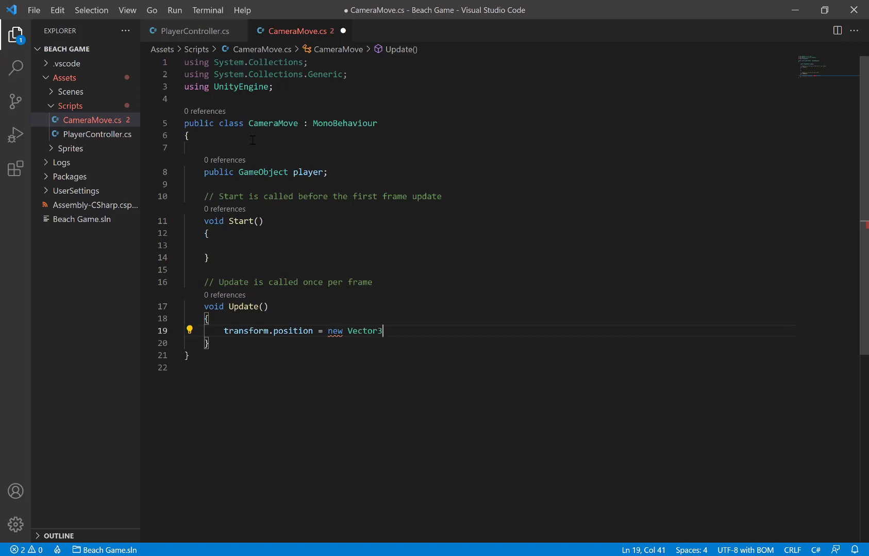
{"action": "type", "text": "("}
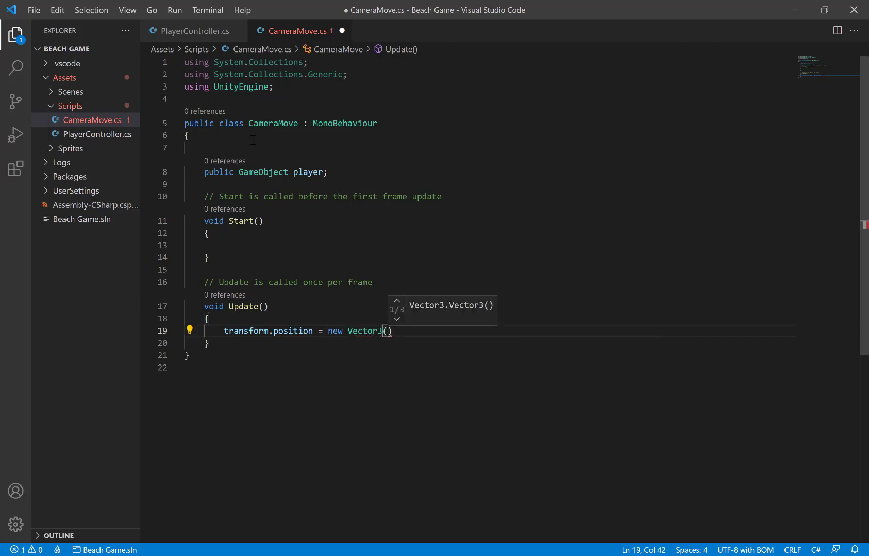
{"action": "type", "text": "player.transform"}
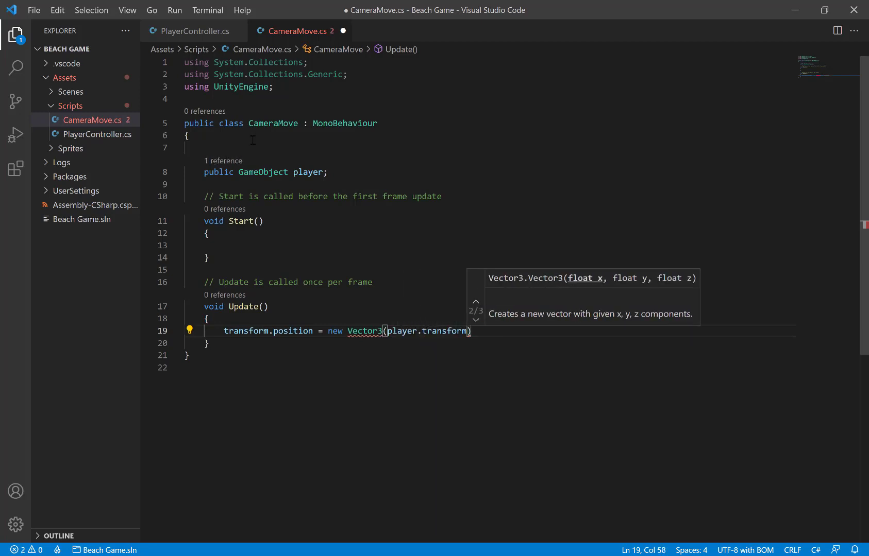
{"action": "type", "text": ".position"}
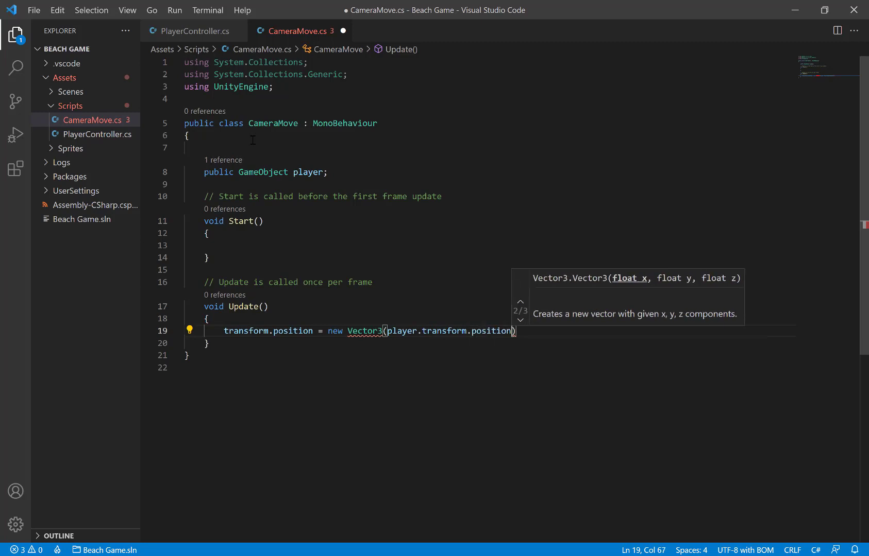
{"action": "type", "text": ".x"}
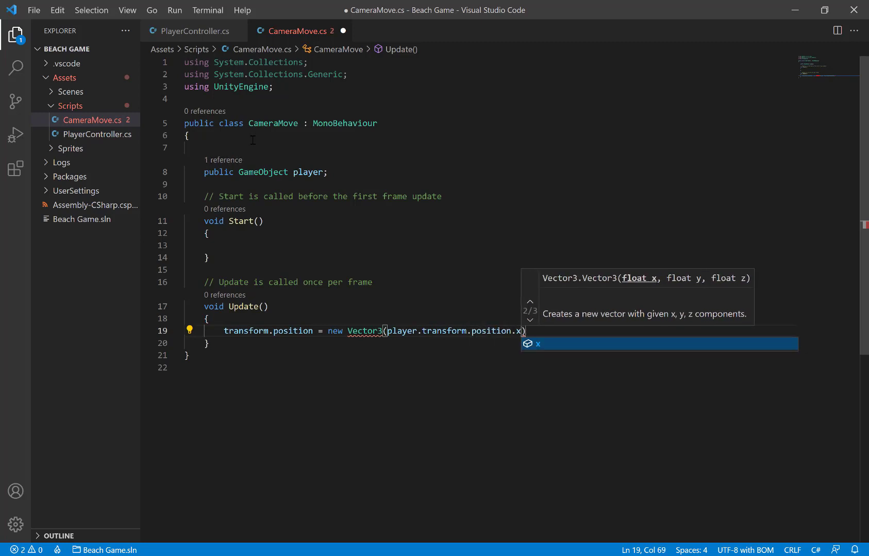
{"action": "type", "text": ", "}
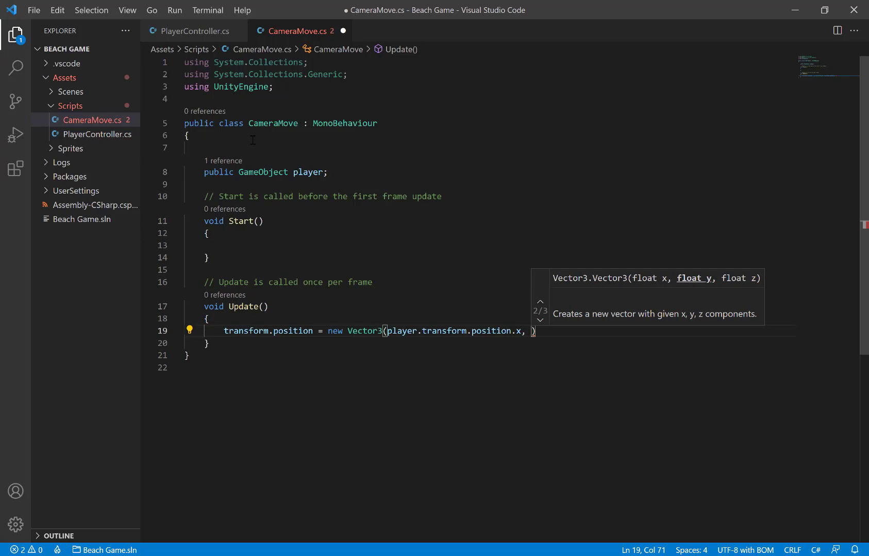
{"action": "type", "text": "tra"}
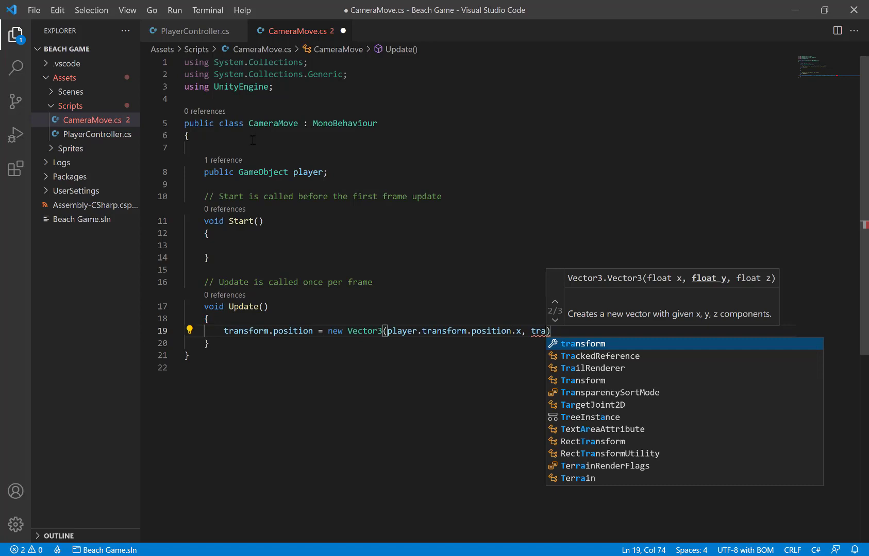
Finish the Vector3 with transform.position.y and transform.position.z, closing the statement with ');'
{"action": "key", "text": "Tab"}
{"action": "type", "text": ".po"}
{"action": "key", "text": "Tab"}
{"action": "type", "text": ".y, tran"}
{"action": "key", "text": "Tab"}
{"action": "type", "text": ".po"}
{"action": "key", "text": "Tab"}
{"action": "type", "text": ".z);"}
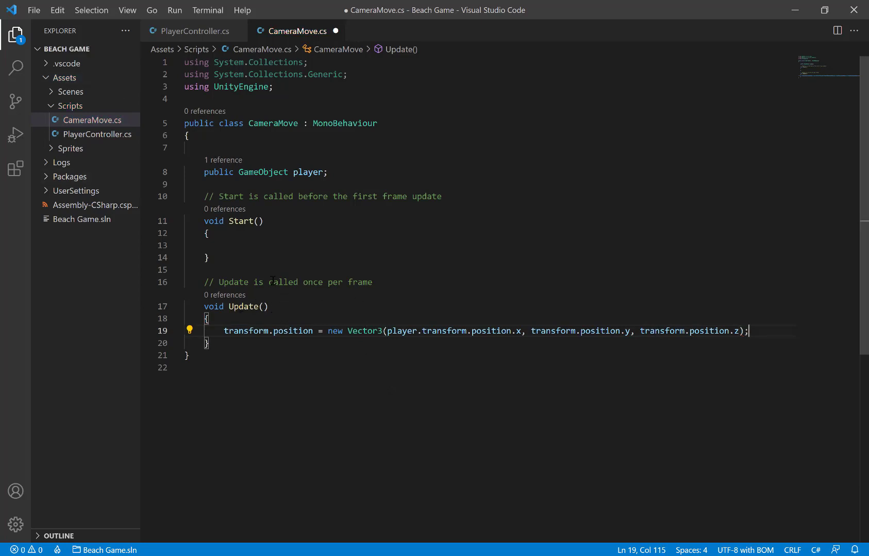
Highlight the player's x argument, then the camera's own y and z arguments, in the Vector3
{"action": "left_click_drag", "start_coordinate": [387, 331], "coordinate": [522, 331]}
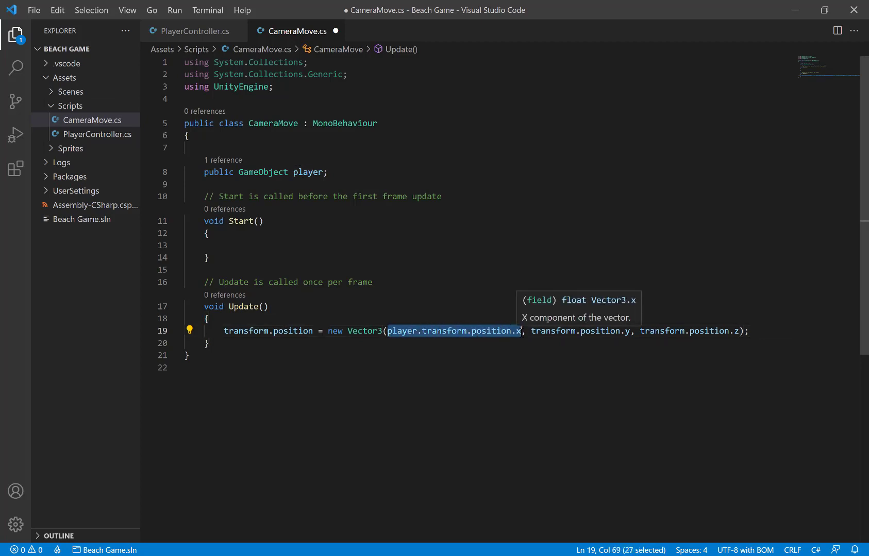
{"action": "left_click_drag", "start_coordinate": [532, 331], "coordinate": [739, 331]}
{"action": "left_click", "coordinate": [650, 247]}
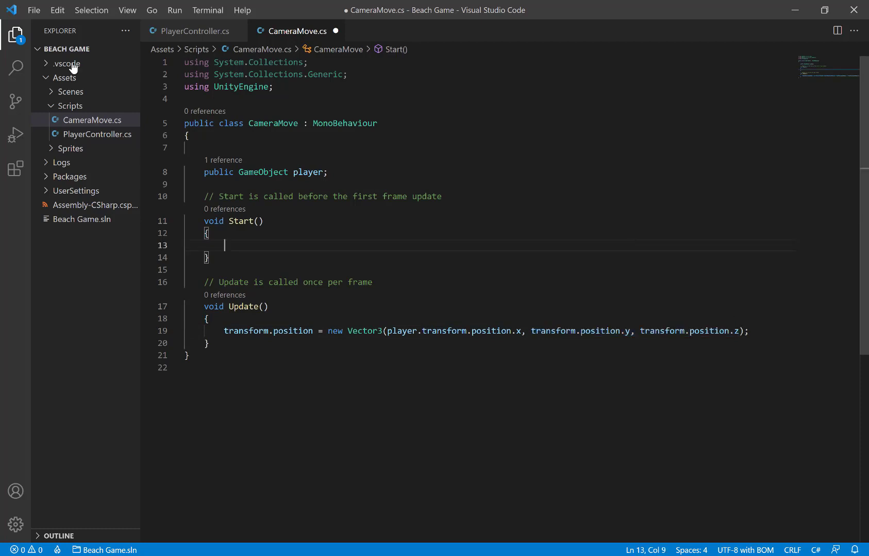
Save CameraMove.cs and minimize VS Code to return to Unity
{"action": "left_click", "coordinate": [34, 10]}
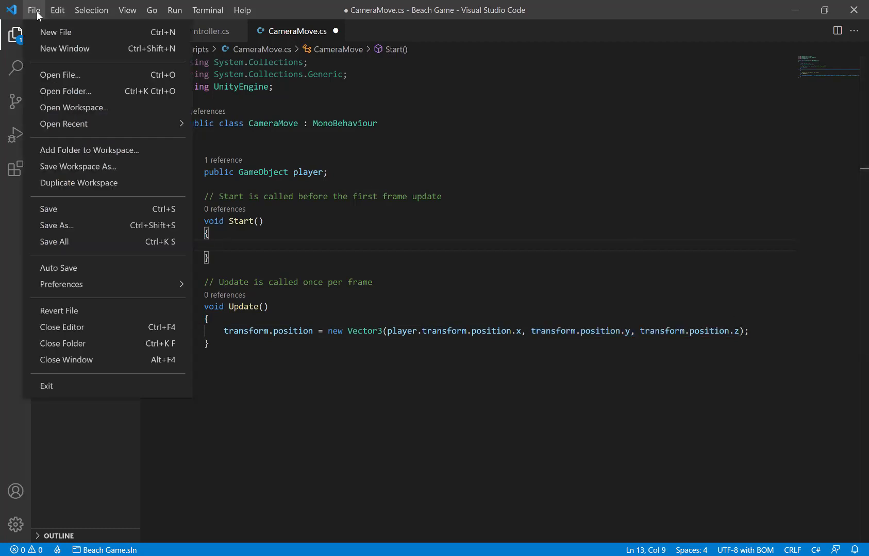
{"action": "left_click", "coordinate": [85, 209]}
{"action": "left_click", "coordinate": [786, 10]}
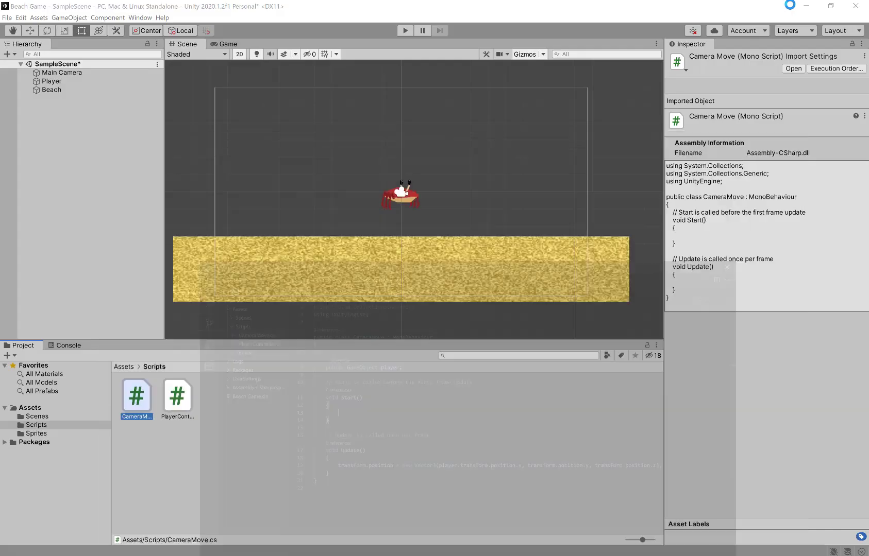
Attach CameraMove.cs to the Main Camera and assign the Player object to its Player field
{"action": "left_click", "coordinate": [52, 72]}
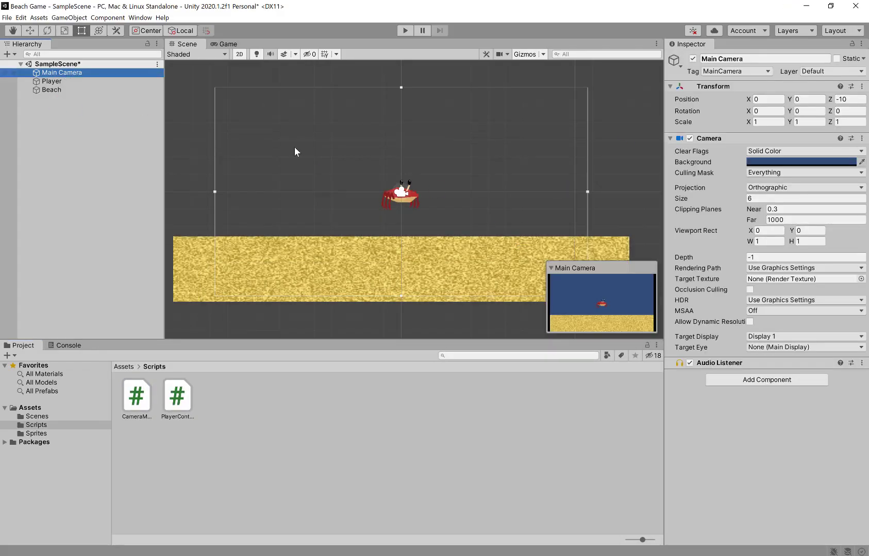
{"action": "left_click_drag", "start_coordinate": [137, 392], "coordinate": [743, 415]}
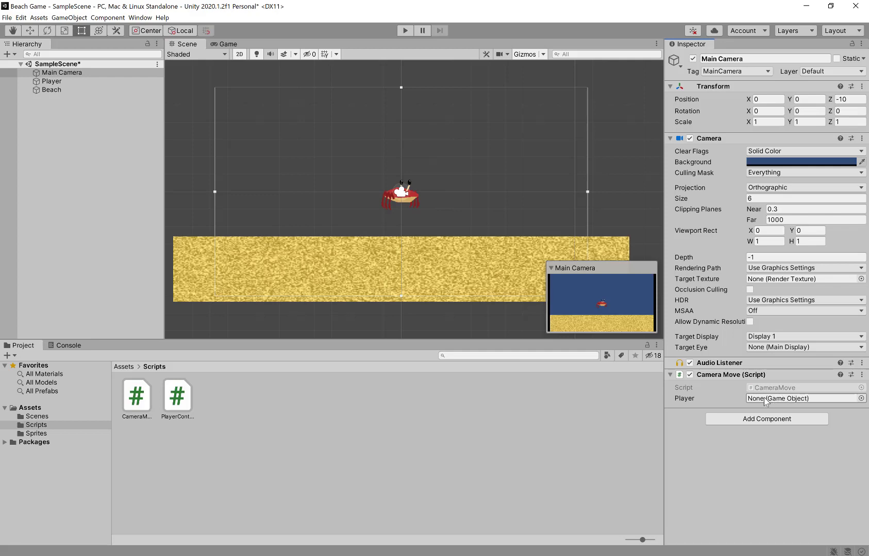
{"action": "left_click_drag", "start_coordinate": [52, 83], "coordinate": [779, 404]}
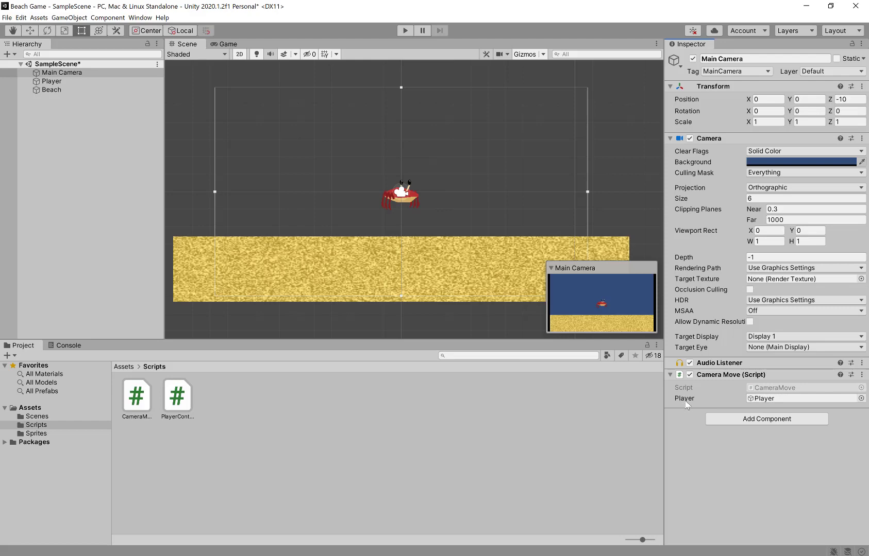
Play-test, walking the crab right and left to confirm the camera follows, then stop and view CameraMove.cs
{"action": "left_click", "coordinate": [407, 31]}
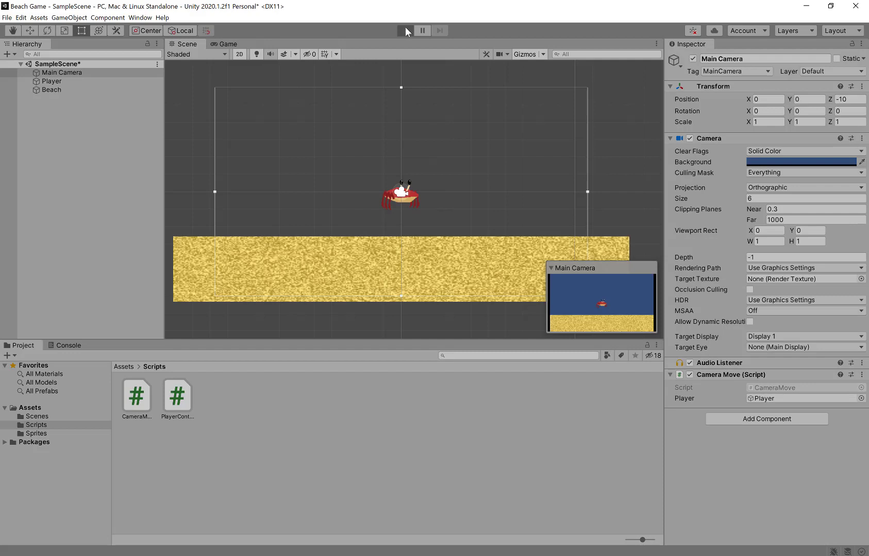
{"action": "key", "text": "Right"}
{"action": "key", "text": "Right"}
{"action": "key", "text": "Left"}
{"action": "key", "text": "Left"}
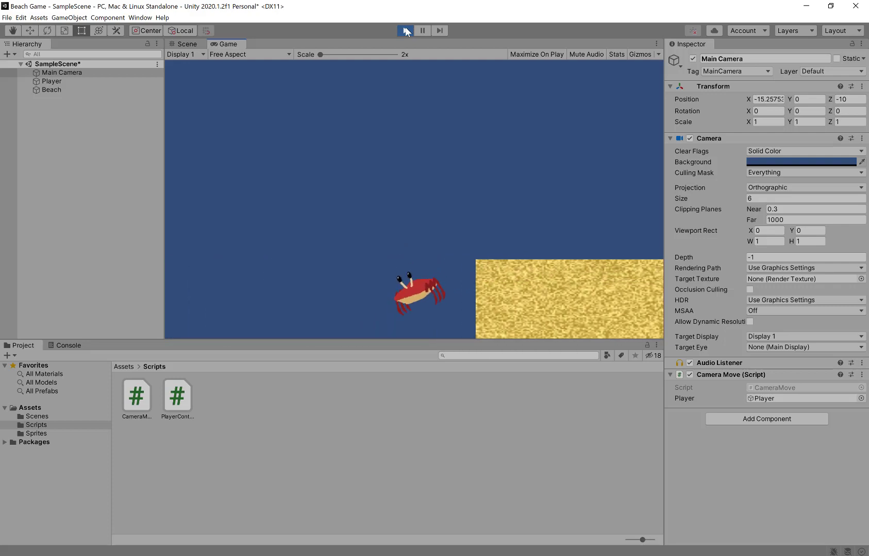
{"action": "key", "text": "Right"}
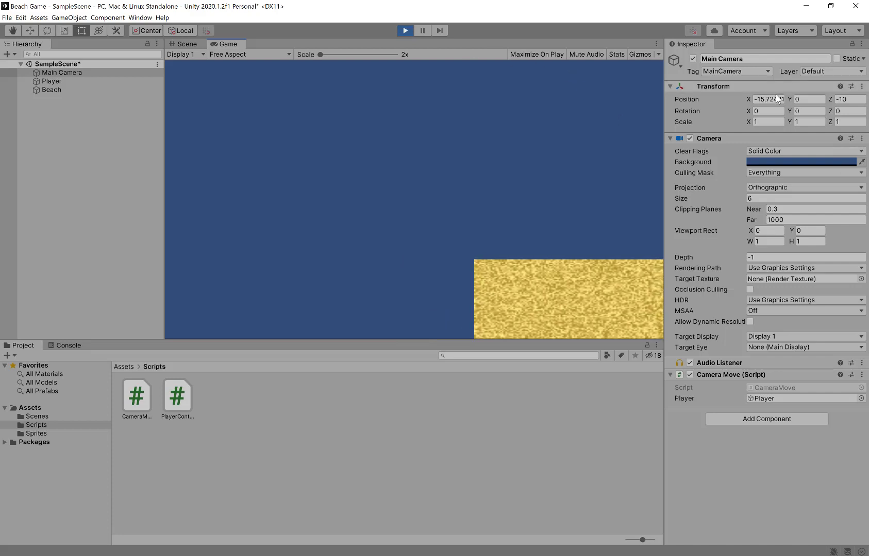
{"action": "key", "text": "Left"}
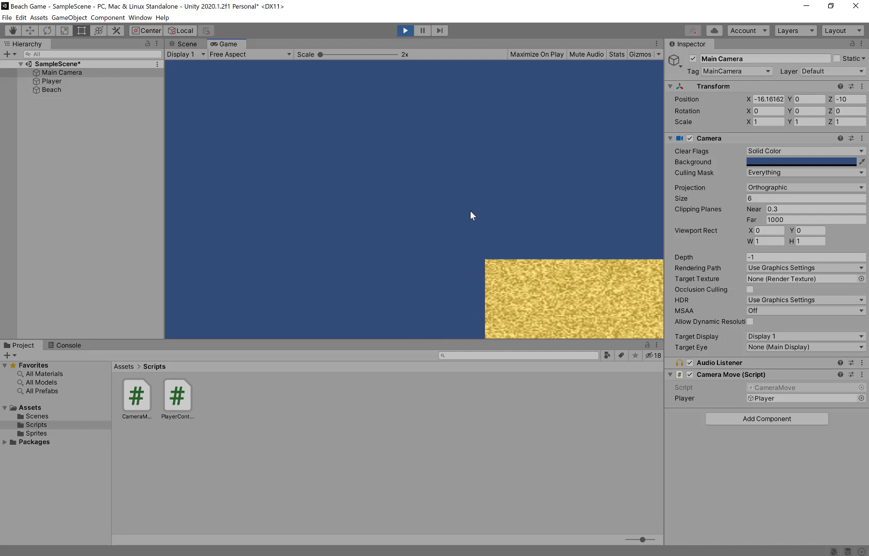
{"action": "left_click", "coordinate": [407, 30]}
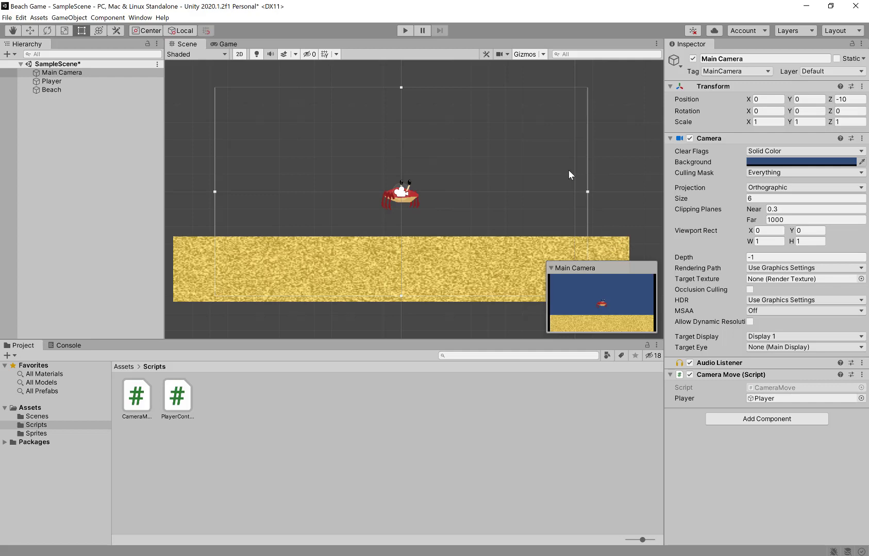
{"action": "left_click", "coordinate": [138, 401]}
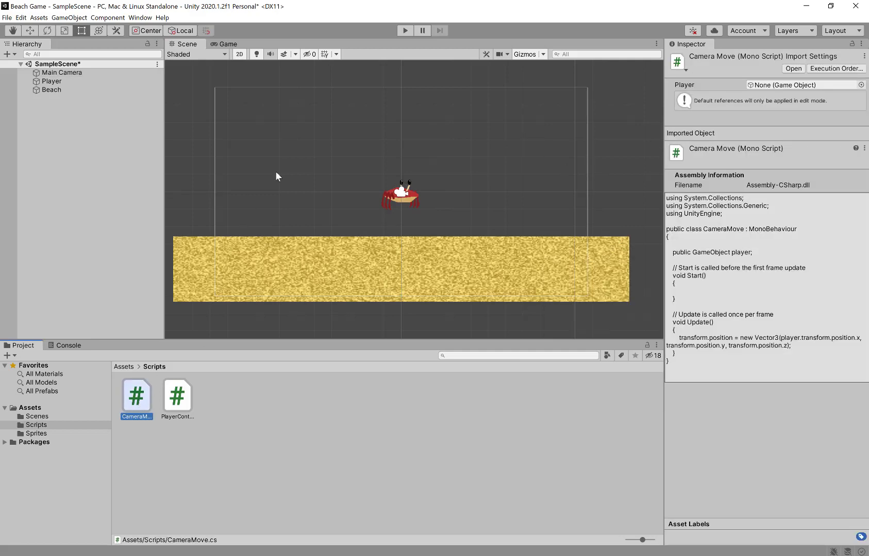
{"action": "left_click", "coordinate": [405, 31]}
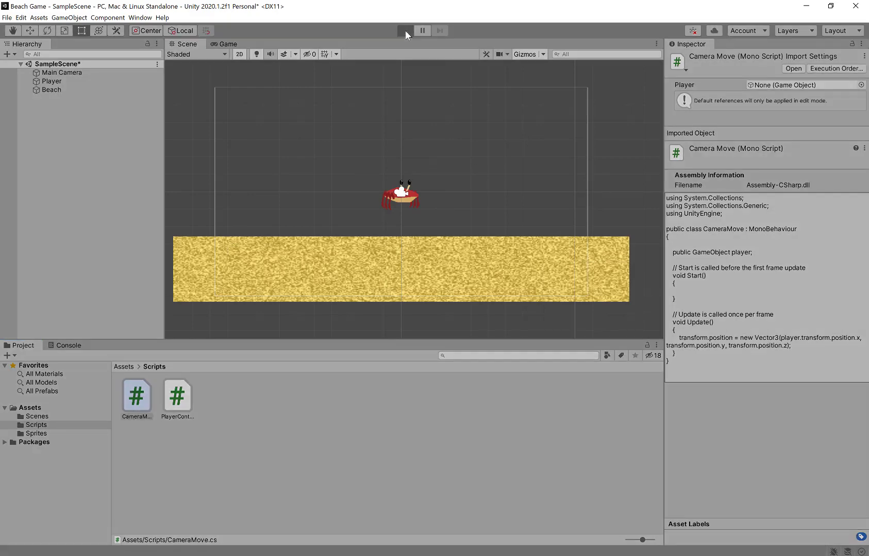
{"action": "key", "text": "Right"}
{"action": "left_click", "coordinate": [406, 31]}
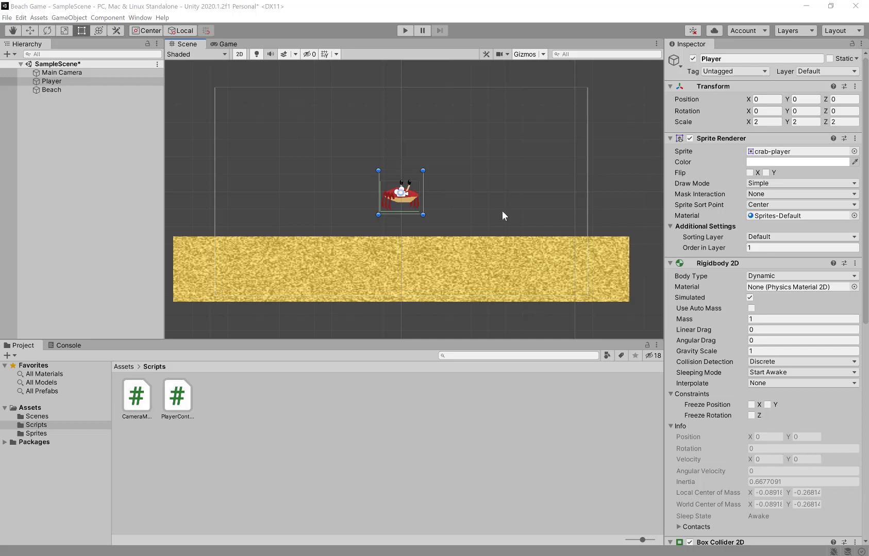
{"action": "scroll", "coordinate": [424, 173], "scroll_direction": "down", "scroll_amount": 3}
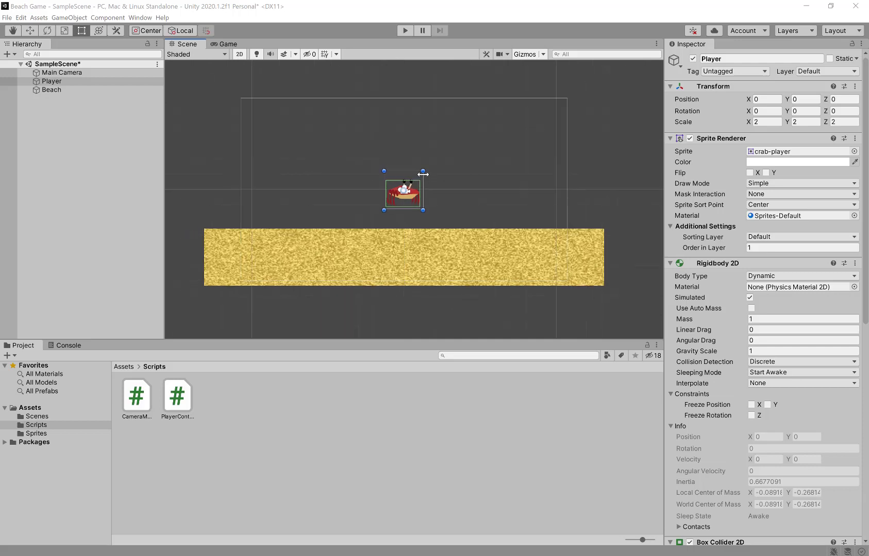
{"action": "scroll", "coordinate": [412, 168], "scroll_direction": "down", "scroll_amount": 4}
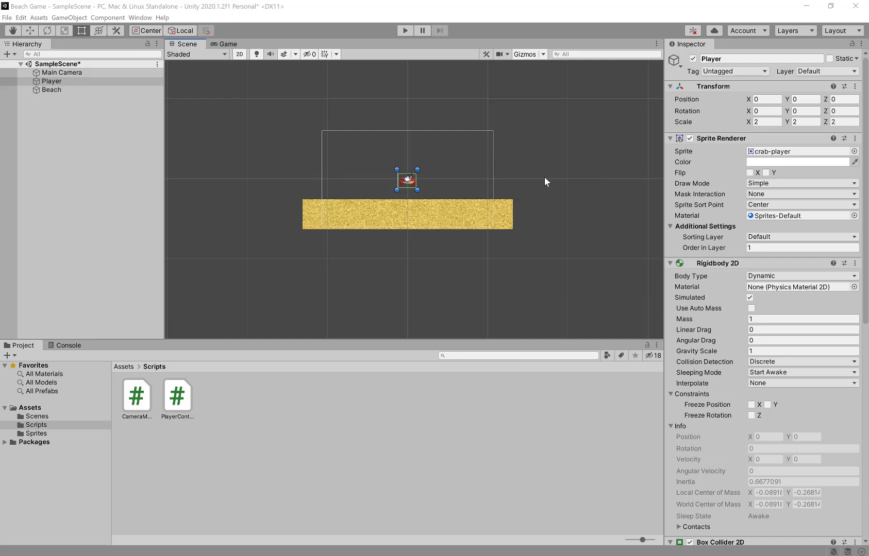
{"action": "middle_click_drag", "start_coordinate": [551, 169], "coordinate": [412, 207]}
{"action": "left_click", "coordinate": [51, 91]}
Duplicate the Beach sand into Beach (1) and Beach (2), sliding each copy further right
{"action": "right_click", "coordinate": [52, 90]}
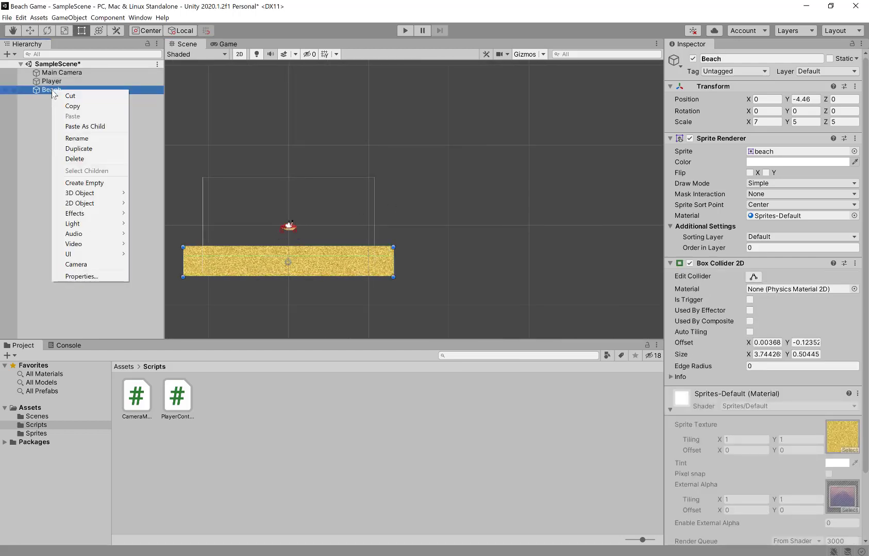
{"action": "left_click", "coordinate": [87, 147]}
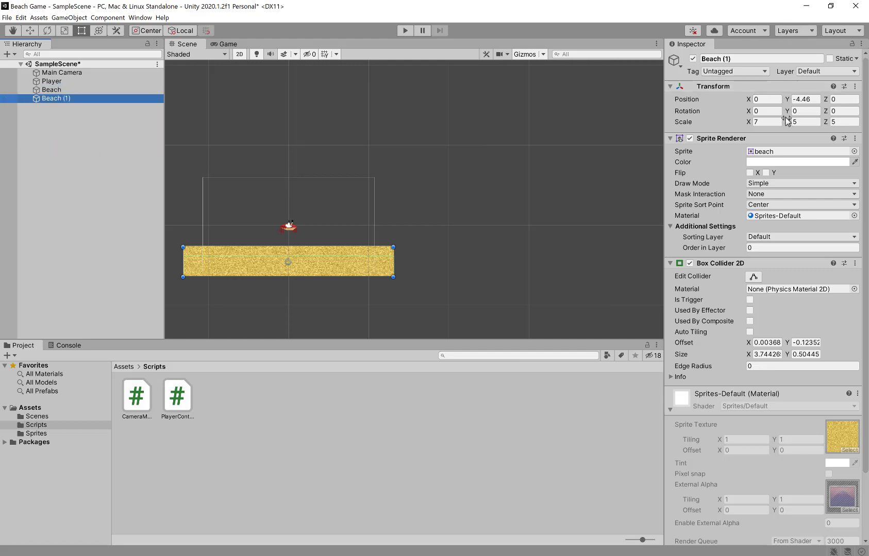
{"action": "left_click_drag", "start_coordinate": [747, 100], "coordinate": [355, 130]}
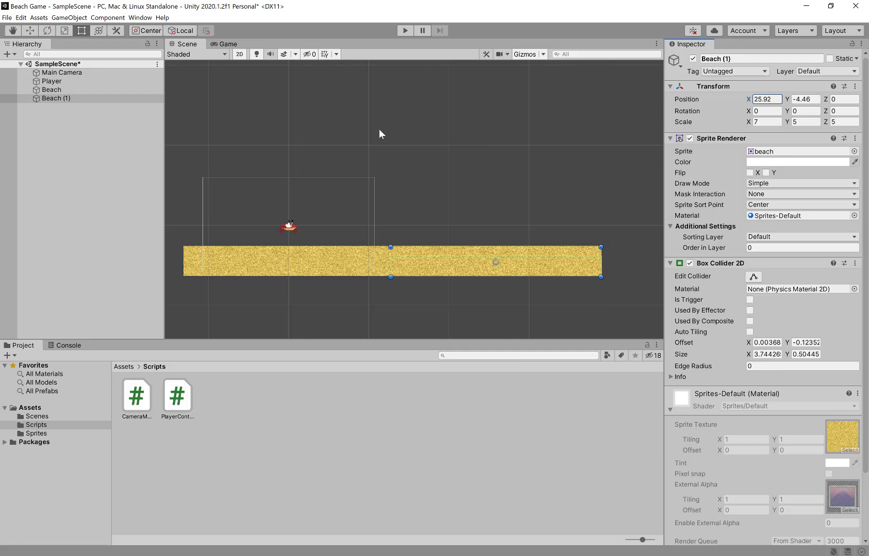
{"action": "right_click", "coordinate": [86, 102]}
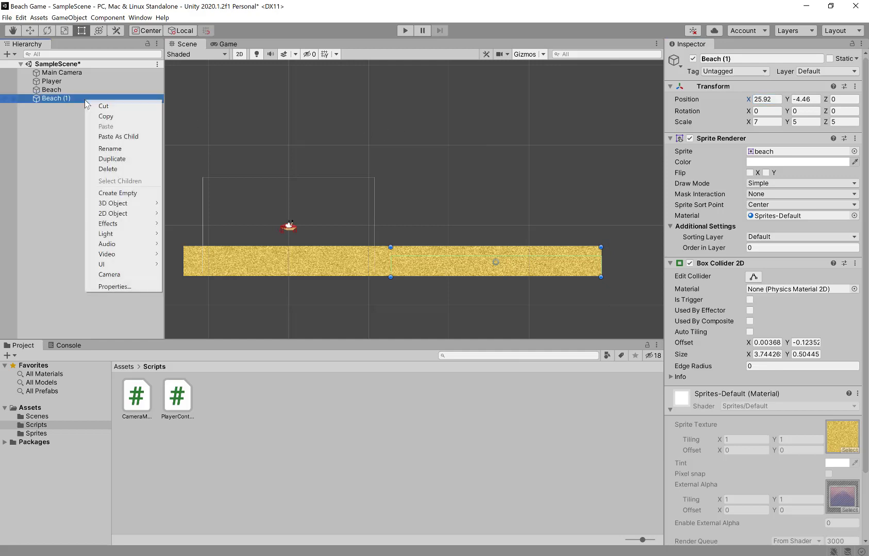
{"action": "left_click", "coordinate": [119, 160]}
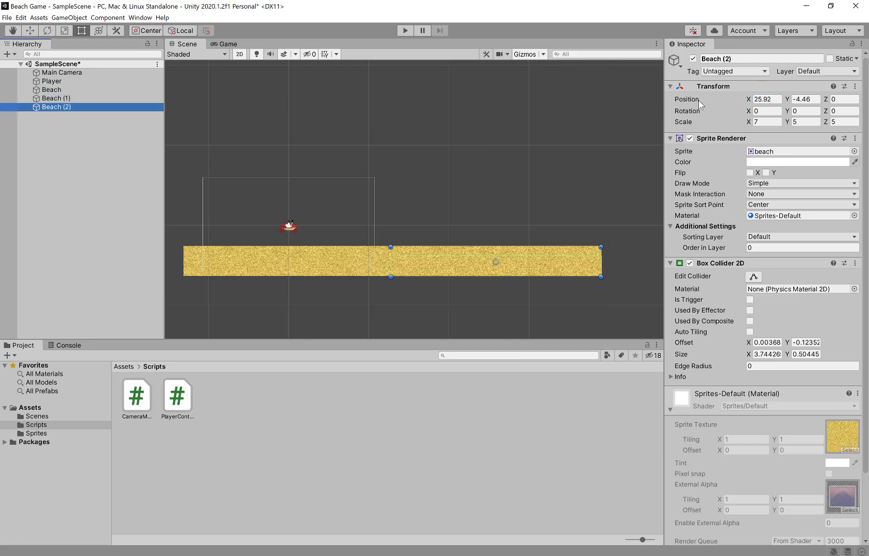
{"action": "left_click_drag", "start_coordinate": [748, 102], "coordinate": [355, 132]}
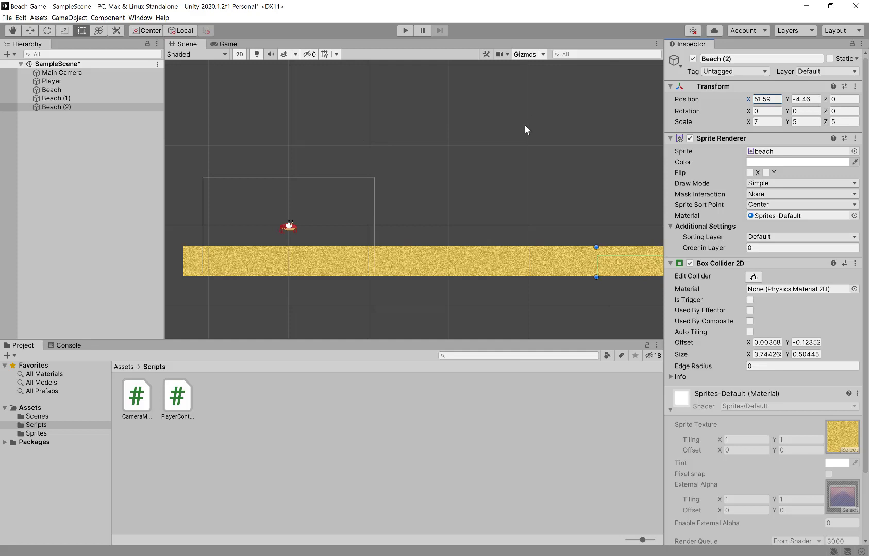
Duplicate Beach (2) into Beach (3) and move it right to X 77
{"action": "scroll", "coordinate": [525, 125], "scroll_direction": "down", "scroll_amount": 3}
{"action": "key", "text": "q"}
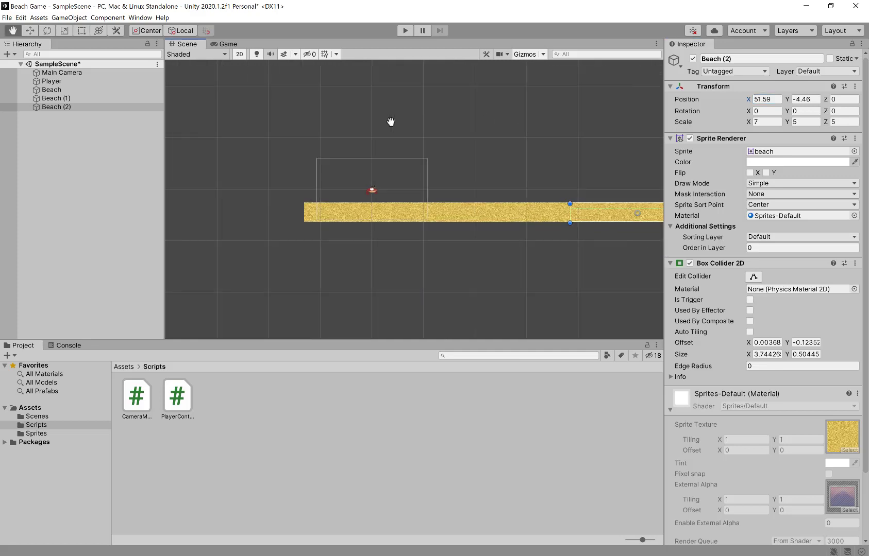
{"action": "left_click_drag", "start_coordinate": [422, 122], "coordinate": [415, 120]}
{"action": "key", "text": "t"}
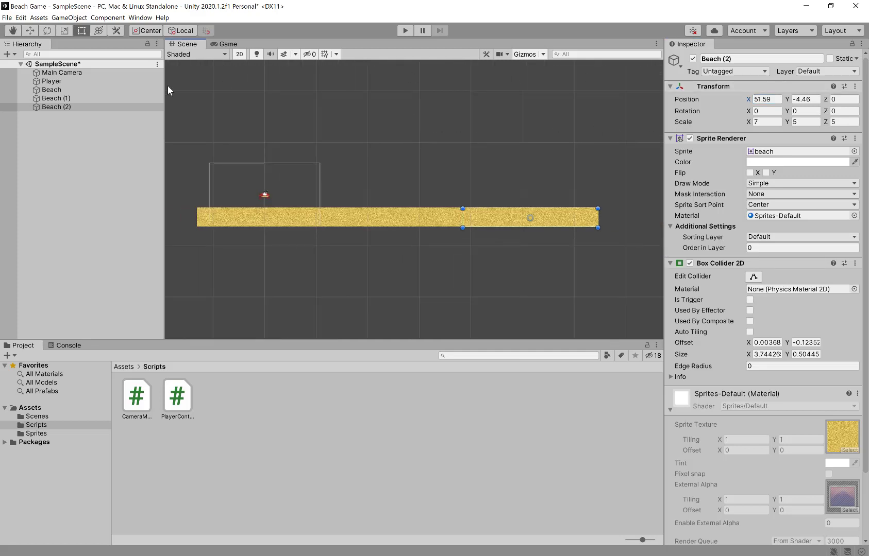
{"action": "right_click", "coordinate": [85, 107]}
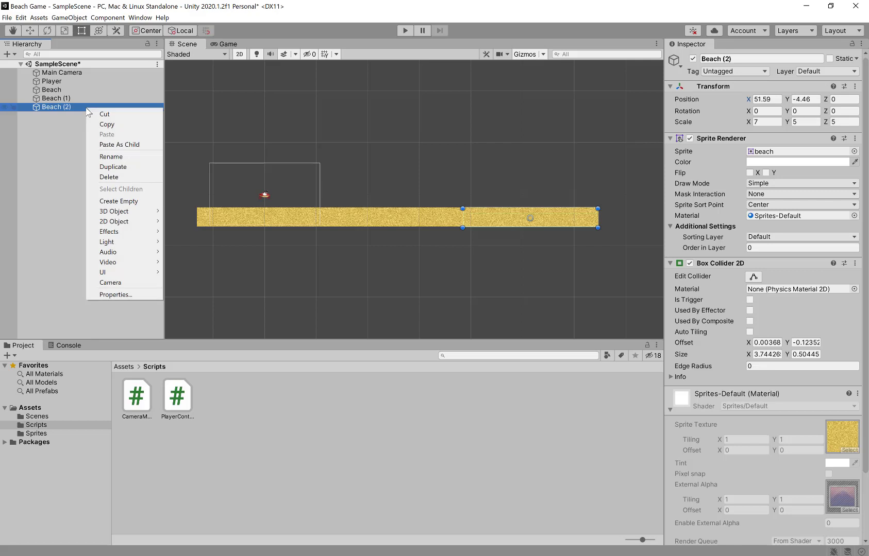
{"action": "left_click", "coordinate": [128, 167]}
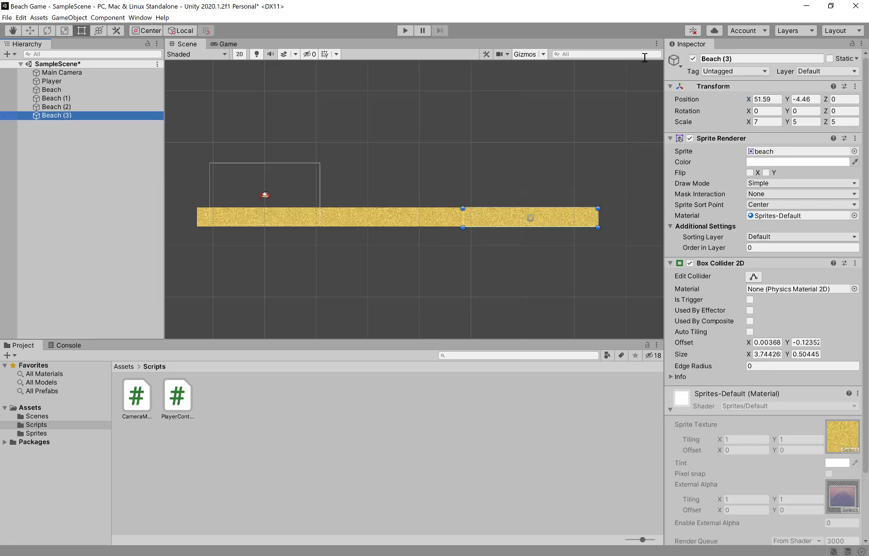
{"action": "left_click_drag", "start_coordinate": [749, 99], "coordinate": [837, 114]}
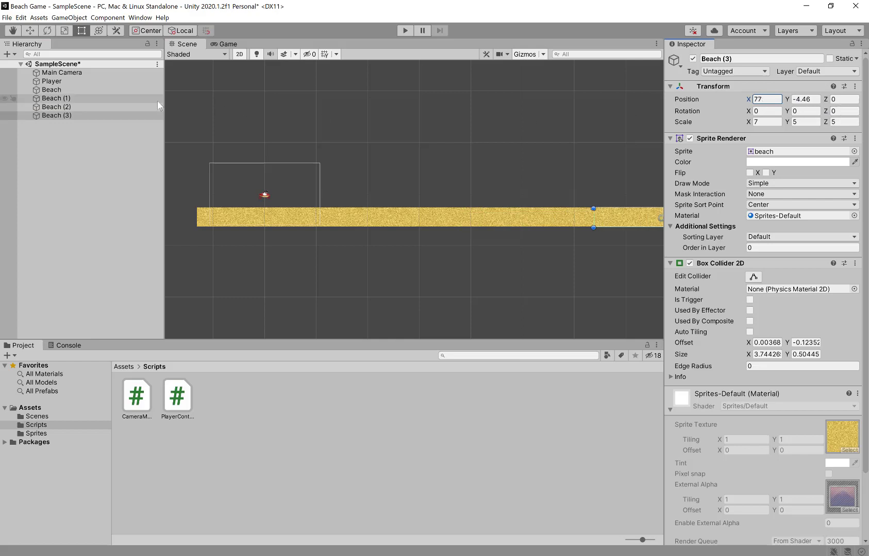
{"action": "left_click", "coordinate": [150, 90], "text": "shift"}
{"action": "left_click", "coordinate": [102, 152]}
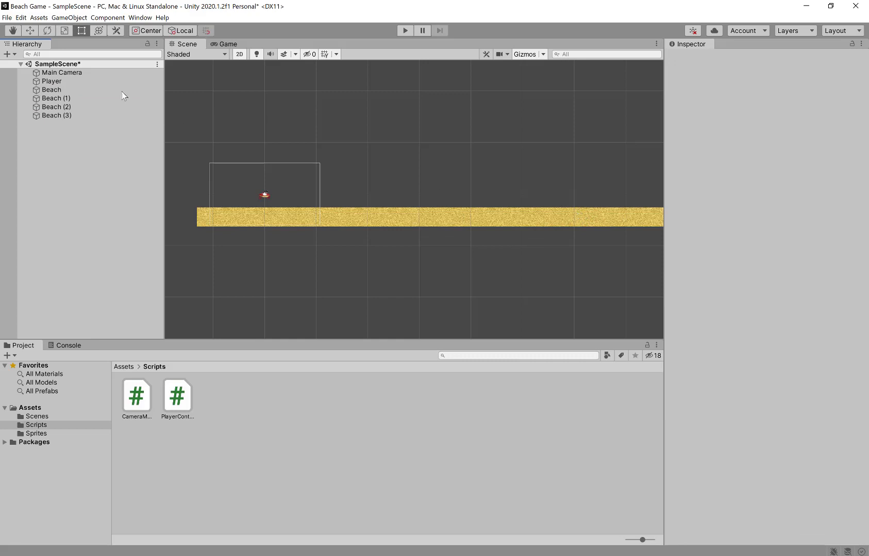
Parent Beach (1) through Beach (3) under the Beach object and collapse its children
{"action": "left_click", "coordinate": [68, 98]}
{"action": "left_click", "coordinate": [74, 116], "text": "shift"}
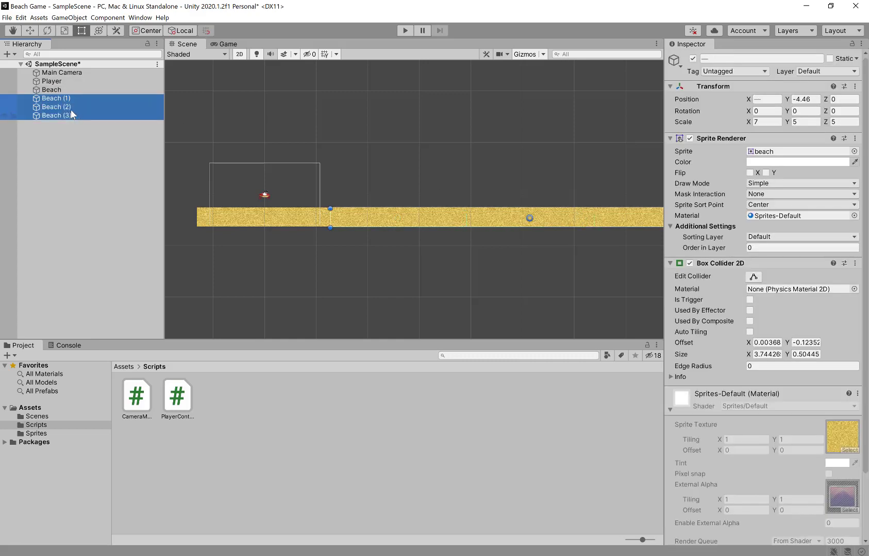
{"action": "left_click_drag", "start_coordinate": [76, 105], "coordinate": [53, 91]}
{"action": "left_click", "coordinate": [28, 89]}
{"action": "left_click", "coordinate": [27, 90]}
{"action": "left_click", "coordinate": [27, 89]}
Nudge Beach's Y position, then undo it so Beach stays at Y -4.46
{"action": "left_click", "coordinate": [45, 91]}
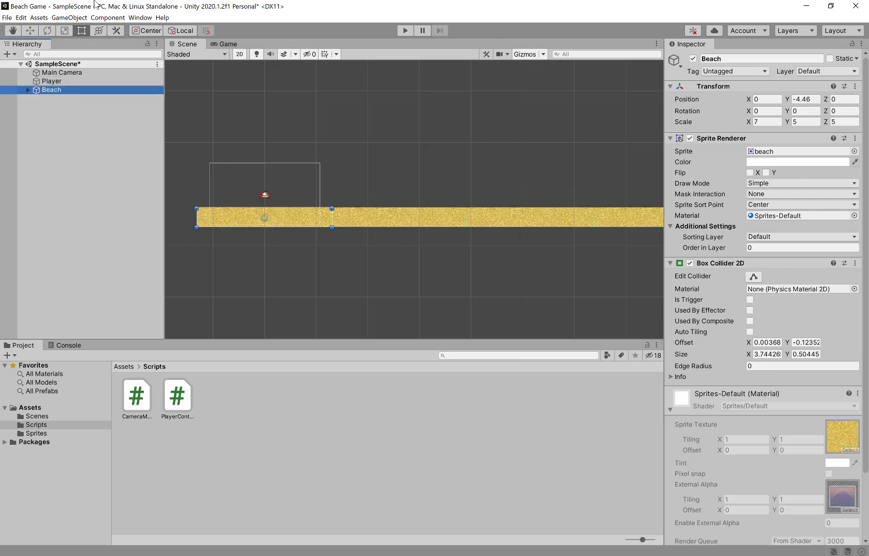
{"action": "mouse_move", "coordinate": [786, 102]}
{"action": "left_mouse_down"}
{"action": "mouse_move", "coordinate": [747, 102]}
{"action": "mouse_move", "coordinate": [814, 102]}
{"action": "mouse_move", "coordinate": [777, 103]}
{"action": "left_mouse_up"}
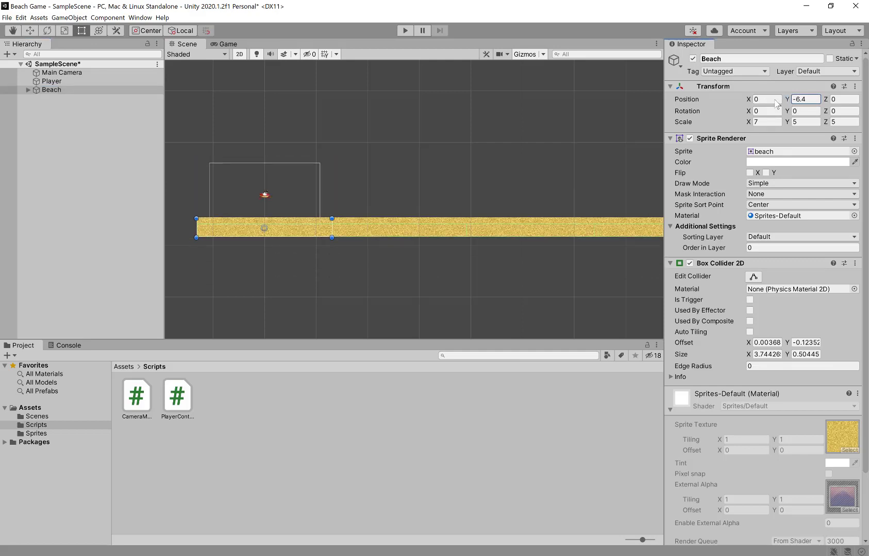
{"action": "key", "text": "ctrl+z"}
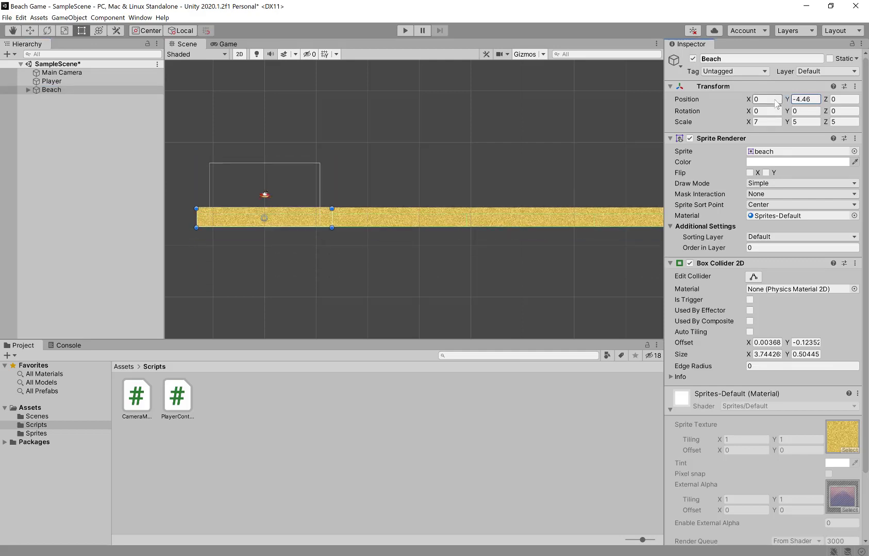
{"action": "scroll", "coordinate": [328, 216], "scroll_direction": "up", "scroll_amount": 5}
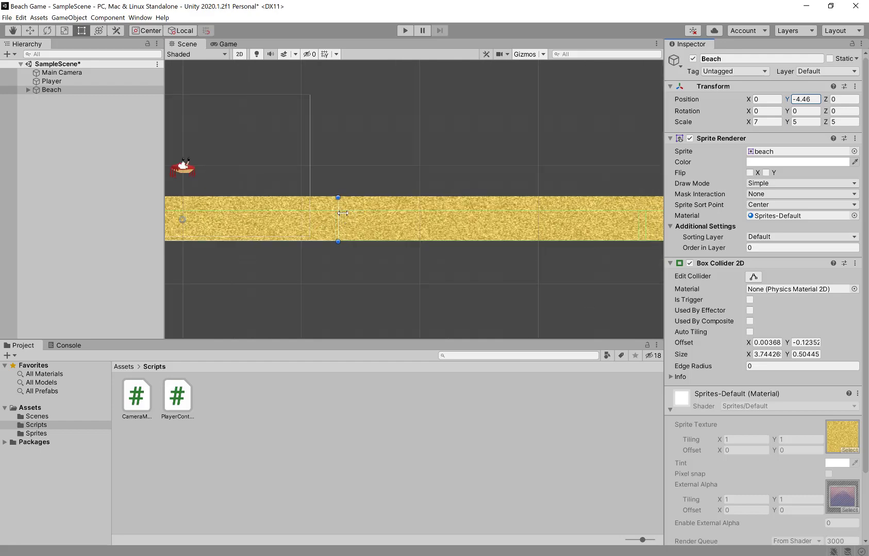
{"action": "scroll", "coordinate": [610, 212], "scroll_direction": "up", "scroll_amount": 1}
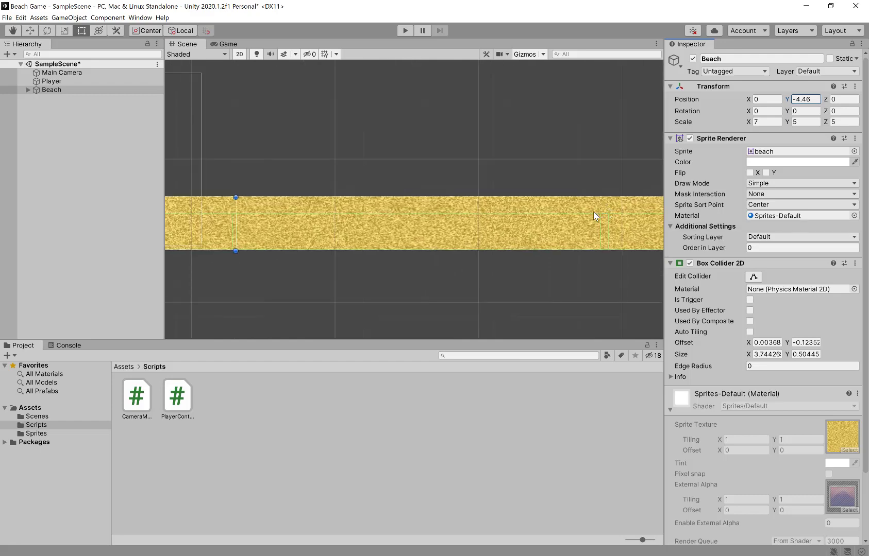
{"action": "scroll", "coordinate": [596, 216], "scroll_direction": "down", "scroll_amount": 3}
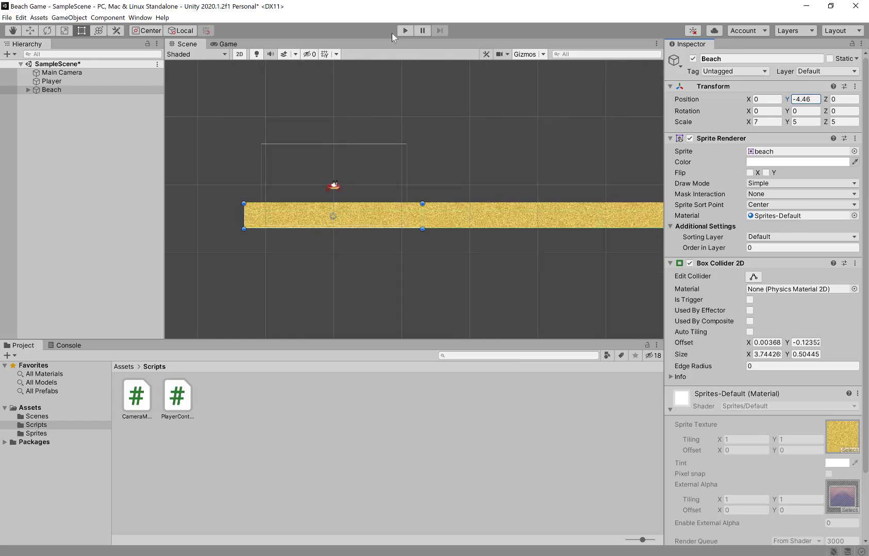
{"action": "left_click", "coordinate": [60, 81]}
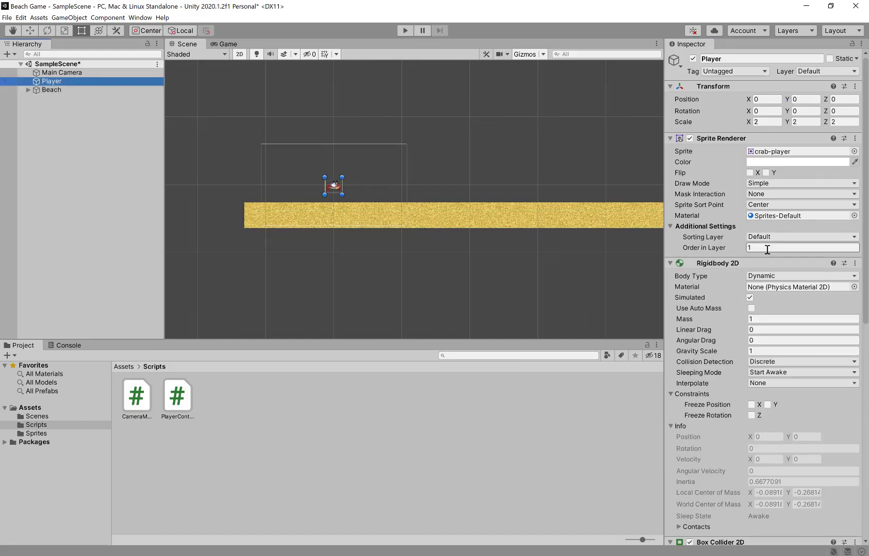
Change the Player Controller Speed from 5 to 10 and start a play test
{"action": "scroll", "coordinate": [764, 314], "scroll_direction": "down", "scroll_amount": 5}
{"action": "scroll", "coordinate": [764, 314], "scroll_direction": "down", "scroll_amount": 4}
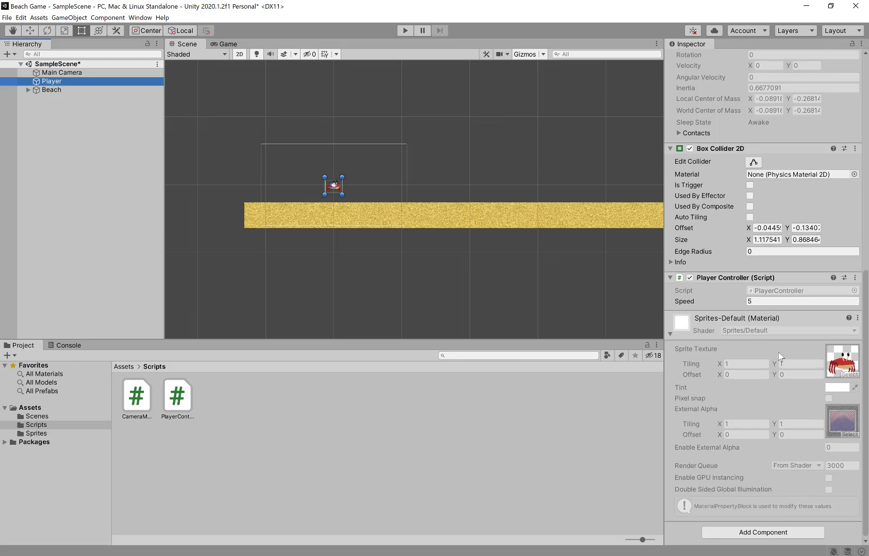
{"action": "left_click", "coordinate": [763, 301]}
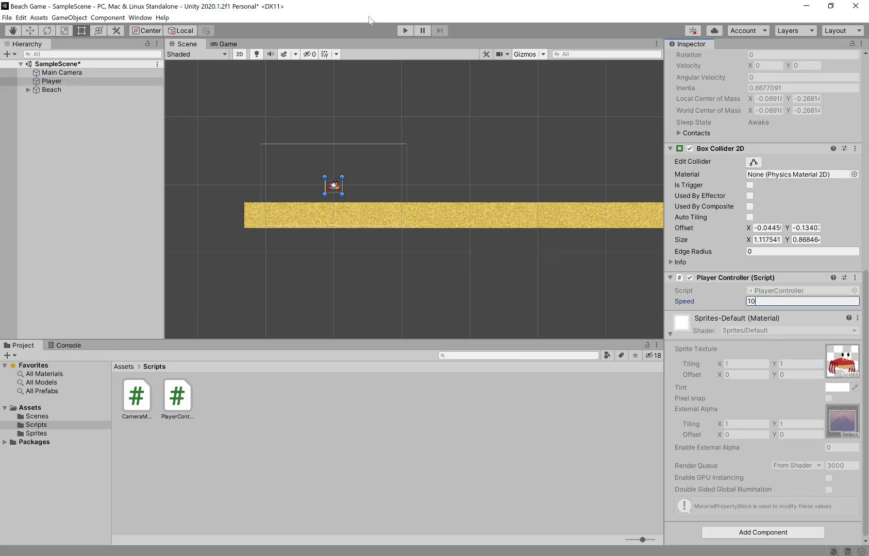
{"action": "left_click", "coordinate": [406, 32]}
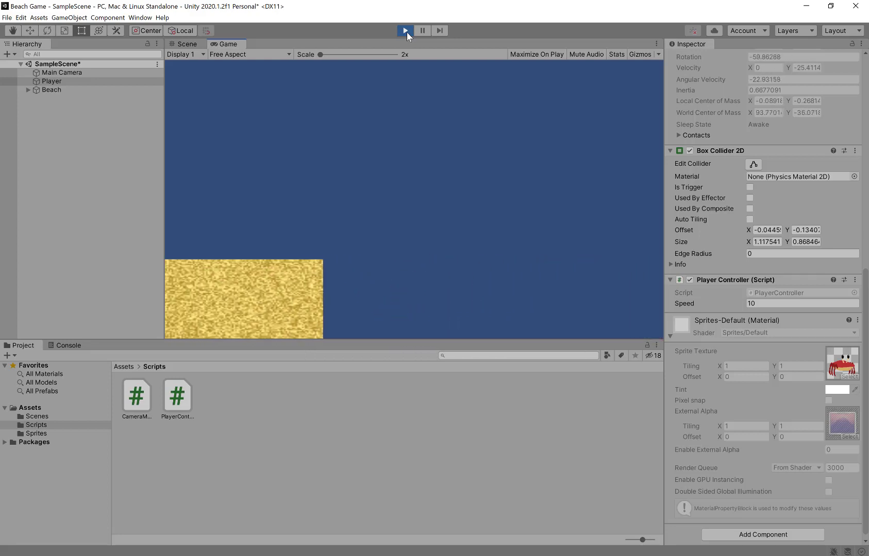
Stop the play test and zoom the Scene view in and out
{"action": "left_click", "coordinate": [406, 32]}
{"action": "scroll", "coordinate": [433, 158], "scroll_direction": "down", "scroll_amount": 5}
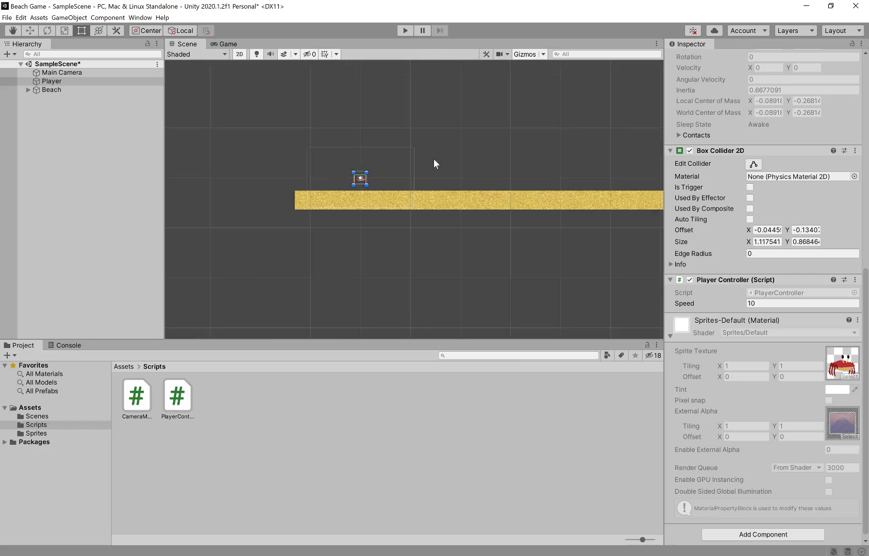
{"action": "scroll", "coordinate": [472, 136], "scroll_direction": "up", "scroll_amount": 4}
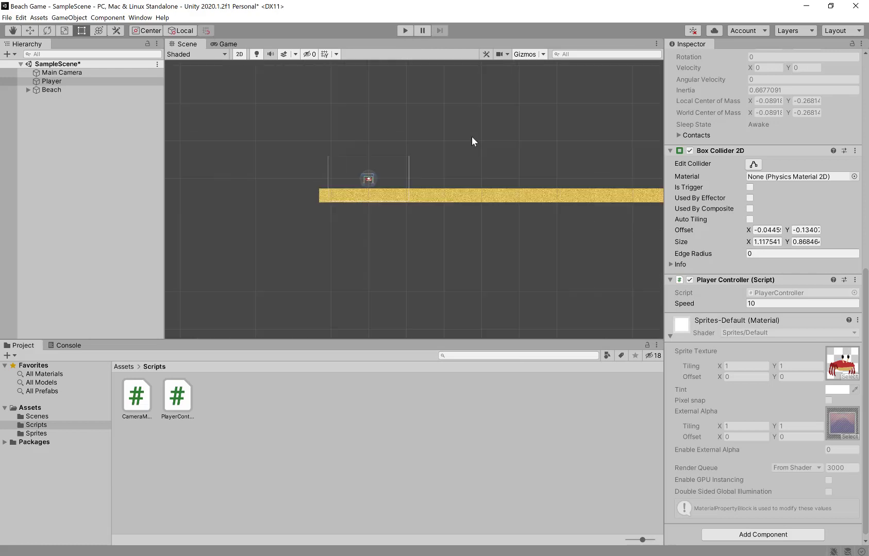
{"action": "scroll", "coordinate": [428, 147], "scroll_direction": "down", "scroll_amount": 2}
{"action": "scroll", "coordinate": [427, 148], "scroll_direction": "up", "scroll_amount": 1}
{"action": "scroll", "coordinate": [427, 147], "scroll_direction": "down", "scroll_amount": 1}
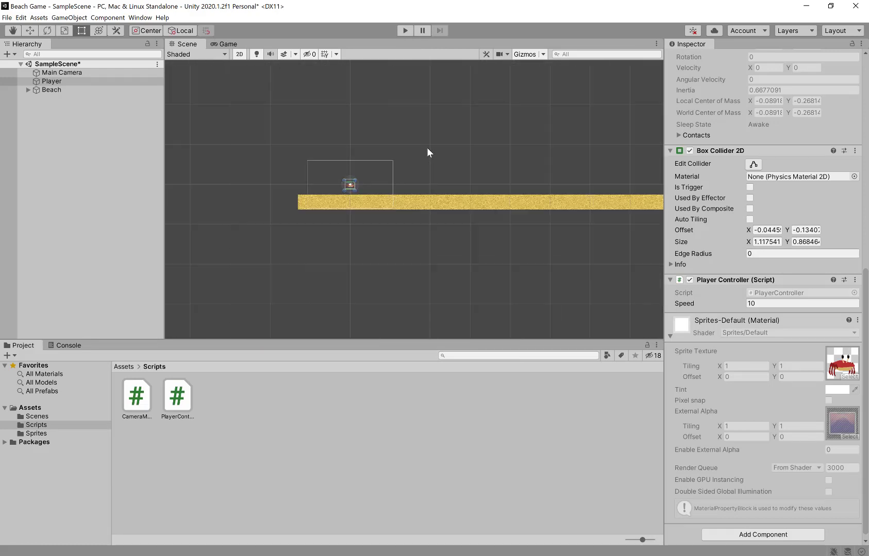
{"action": "scroll", "coordinate": [427, 147], "scroll_direction": "up", "scroll_amount": 3}
Pan the Scene view to recenter the crab and bring up the Hierarchy's new-object list
{"action": "key", "text": "q"}
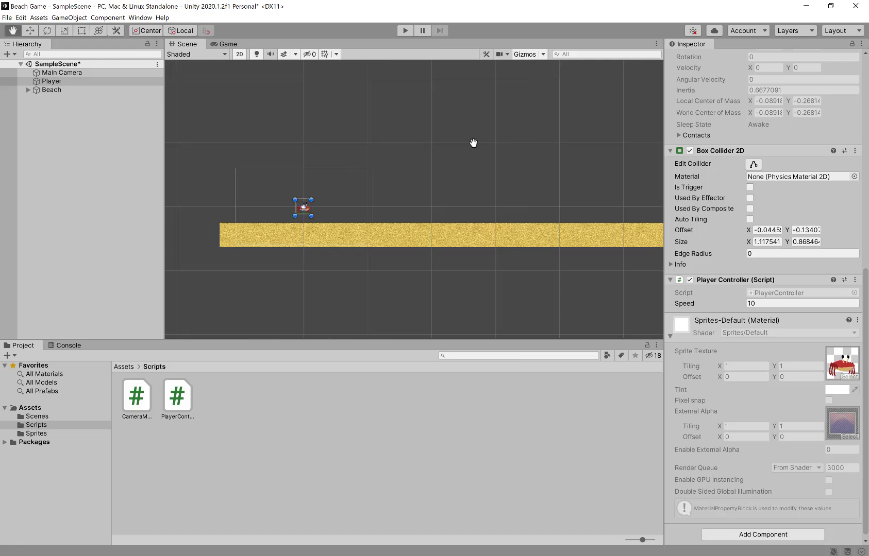
{"action": "left_click_drag", "start_coordinate": [591, 152], "coordinate": [683, 173]}
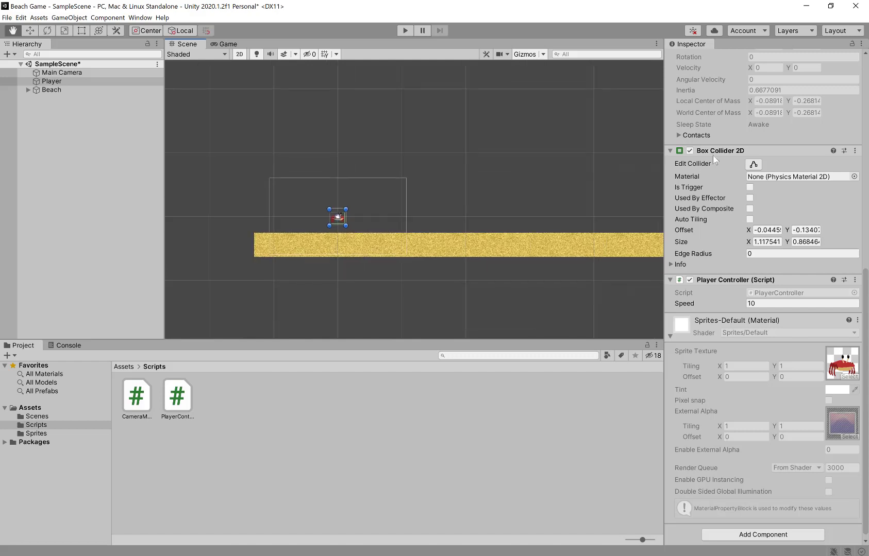
{"action": "left_click_drag", "start_coordinate": [417, 174], "coordinate": [508, 146]}
{"action": "scroll", "coordinate": [351, 192], "scroll_direction": "up", "scroll_amount": 3}
{"action": "key", "text": "t"}
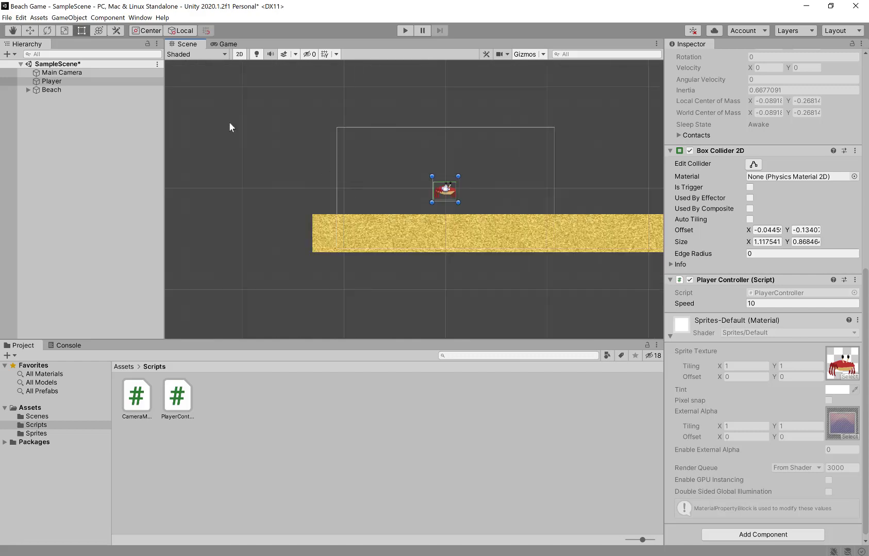
{"action": "left_click", "coordinate": [6, 54]}
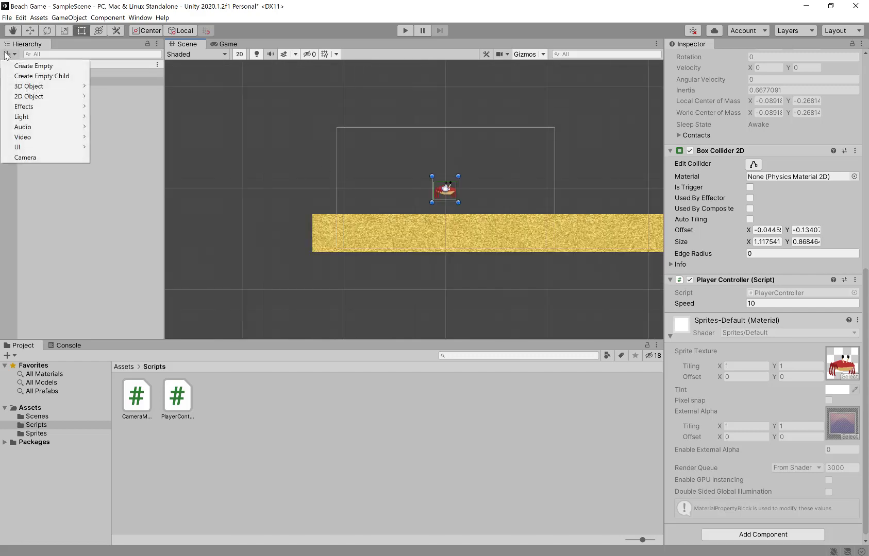
Create an empty GameObject and add a Box Collider 2D to it
{"action": "left_click", "coordinate": [33, 66]}
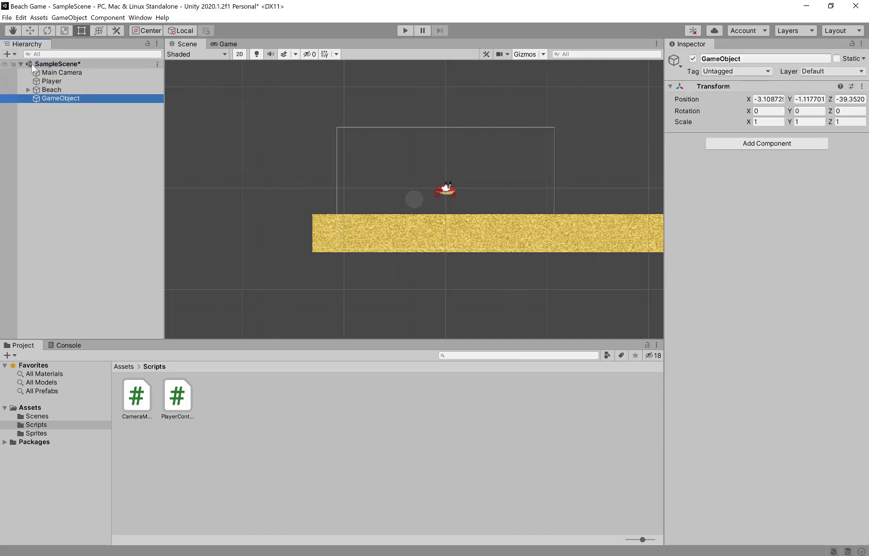
{"action": "left_click", "coordinate": [775, 59]}
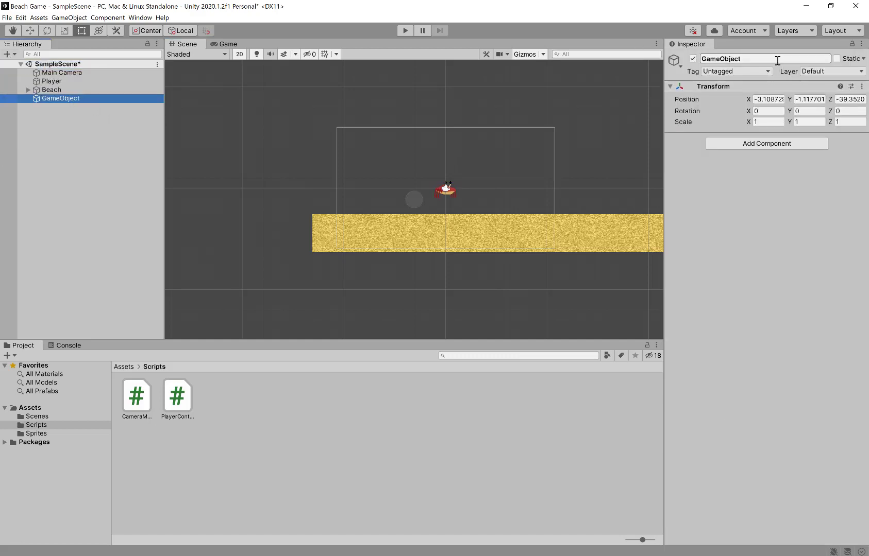
{"action": "type", "text": "Left Barrier"}
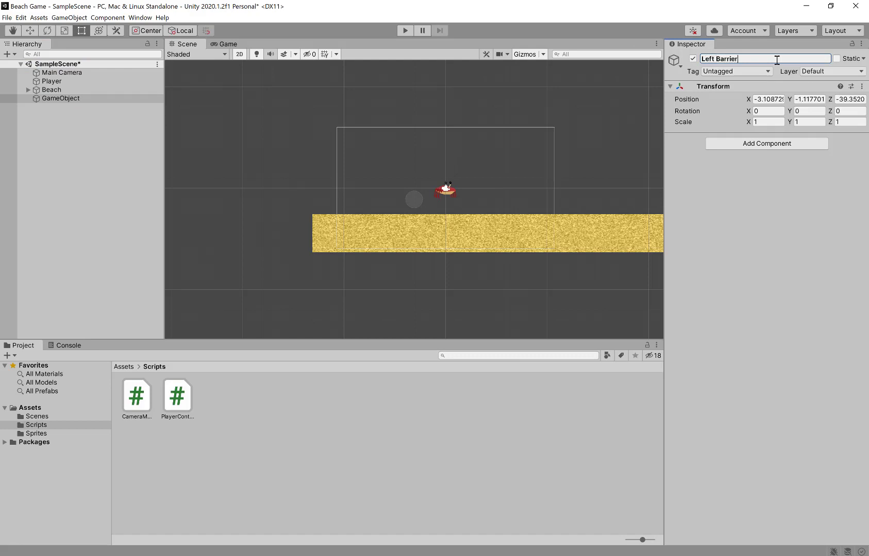
{"action": "left_click", "coordinate": [778, 144]}
{"action": "left_click", "coordinate": [776, 277]}
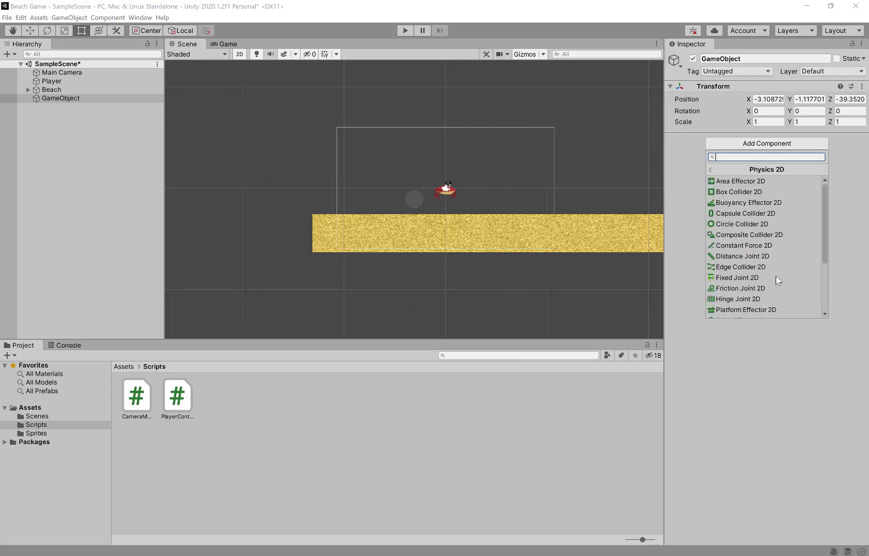
{"action": "left_click", "coordinate": [766, 194]}
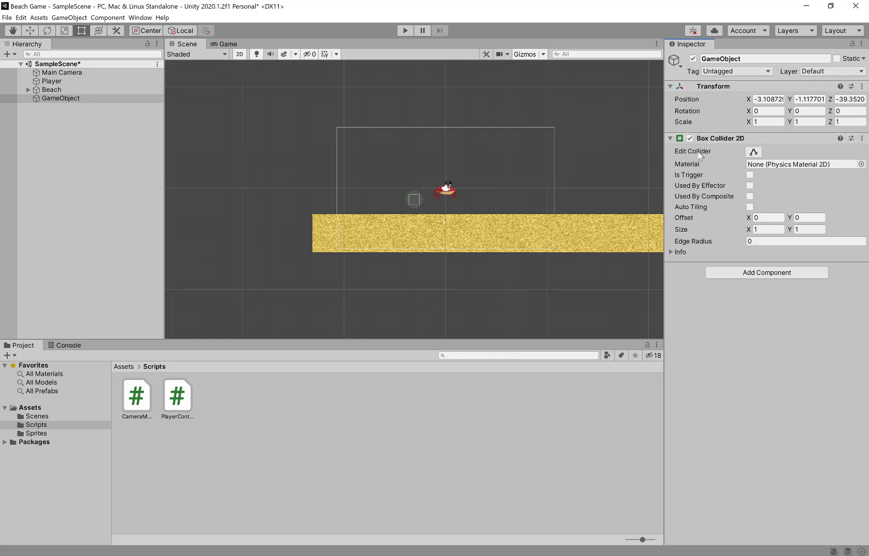
Stretch the collider into a tall wall (Size Y about 17.85) and move it to X -12.59
{"action": "left_click", "coordinate": [753, 152]}
{"action": "left_click_drag", "start_coordinate": [414, 205], "coordinate": [416, 252]}
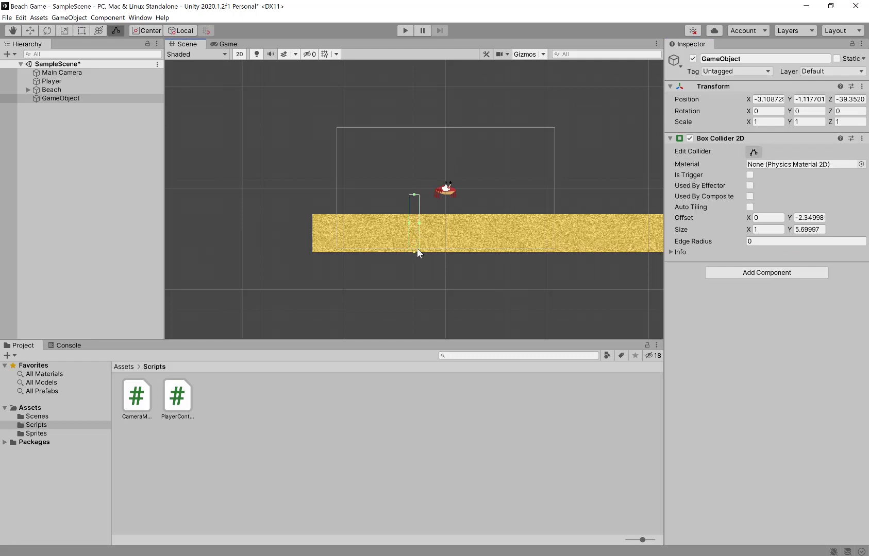
{"action": "left_click_drag", "start_coordinate": [415, 194], "coordinate": [424, 70]}
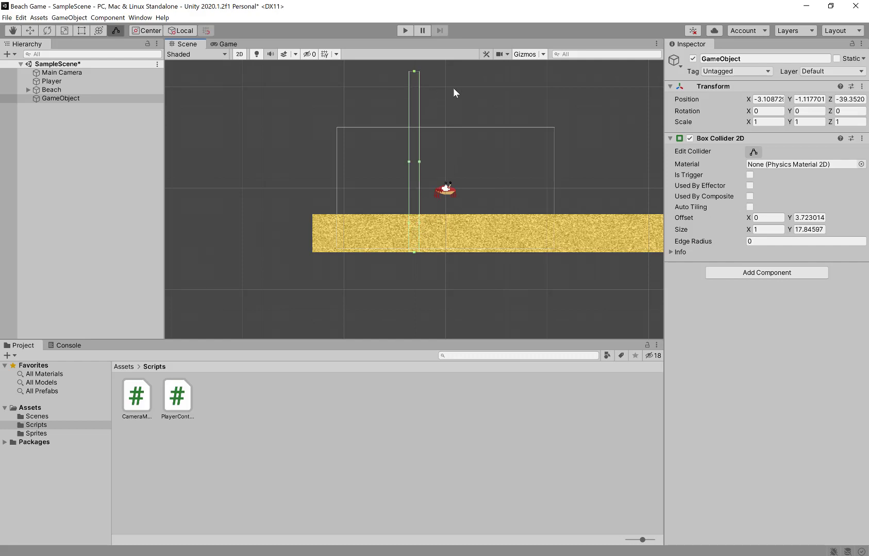
{"action": "left_click_drag", "start_coordinate": [754, 101], "coordinate": [575, 93]}
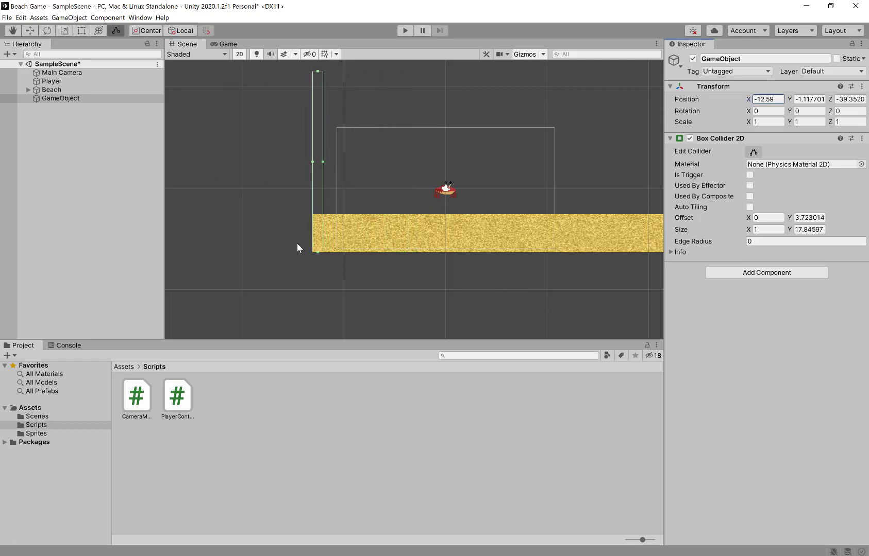
{"action": "left_click", "coordinate": [406, 31]}
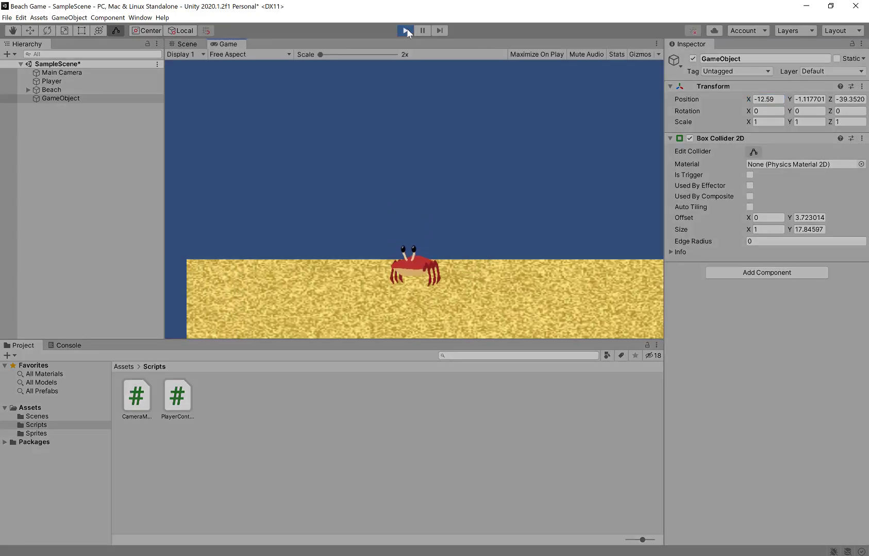
{"action": "key", "text": "Left"}
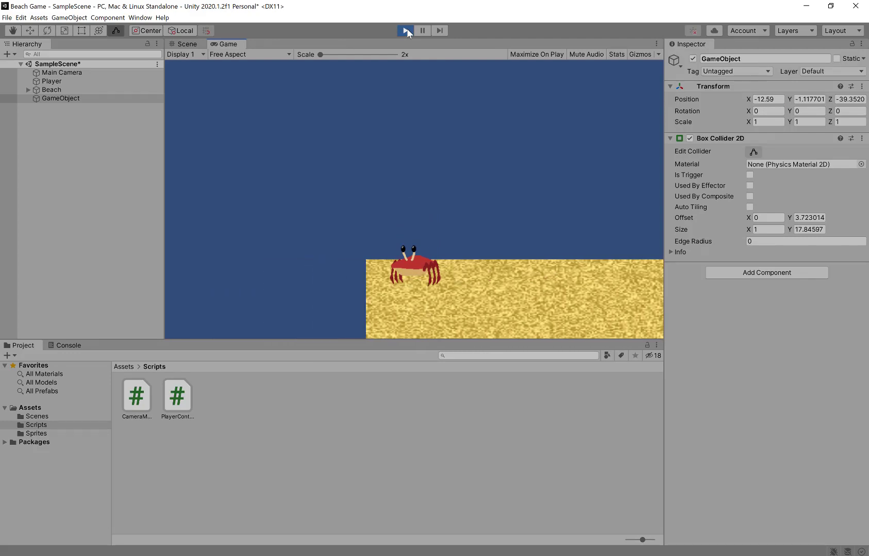
{"action": "key", "text": "Right"}
{"action": "key", "text": "Left"}
{"action": "key", "text": "Right"}
{"action": "key", "text": "Left"}
{"action": "key", "text": "Right"}
{"action": "key", "text": "Left"}
{"action": "key", "text": "Right"}
{"action": "key", "text": "Left"}
{"action": "left_click", "coordinate": [407, 30]}
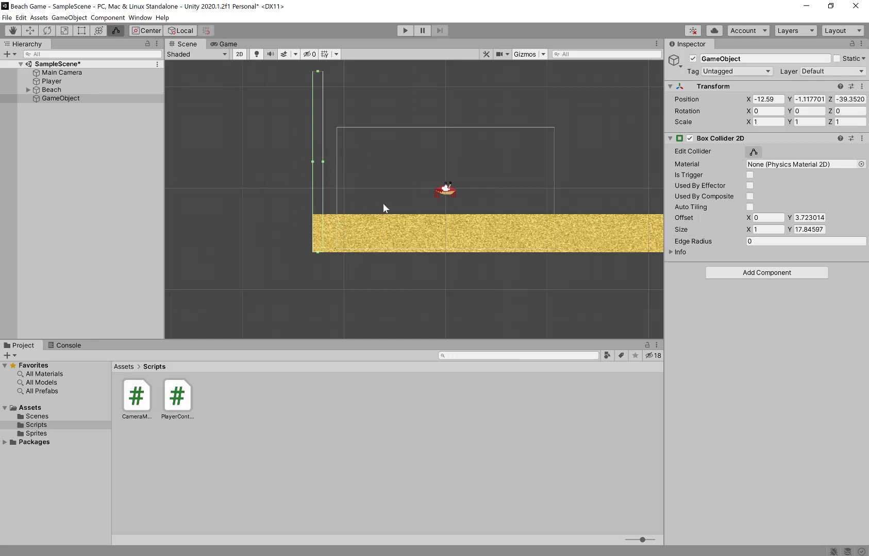
Rename the collider GameObject to 'Left Barrier'
{"action": "left_click", "coordinate": [47, 99]}
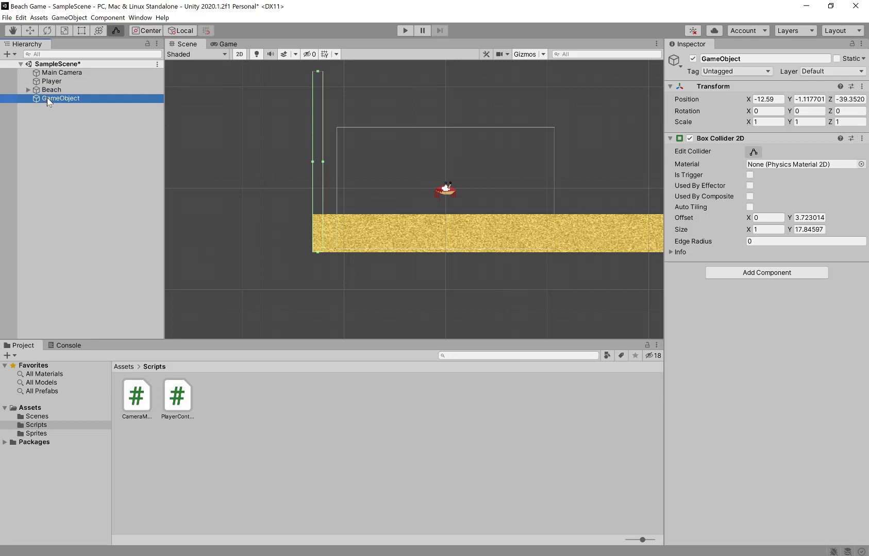
{"action": "left_click", "coordinate": [722, 58]}
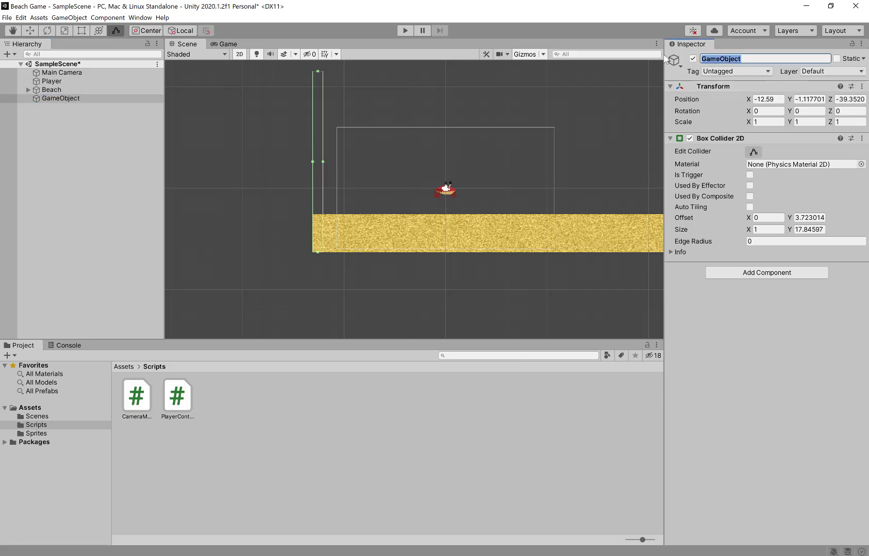
{"action": "type", "text": "Left B"}
{"action": "type", "text": "arrier"}
{"action": "key", "text": "Return"}
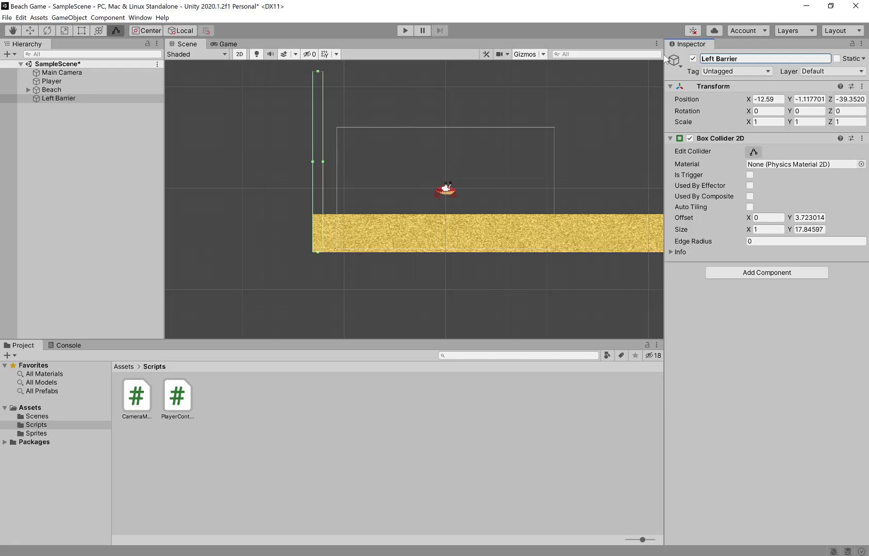
Duplicate Left Barrier and name the copy 'Right Barrier'
{"action": "left_click", "coordinate": [88, 152]}
{"action": "left_click", "coordinate": [51, 99]}
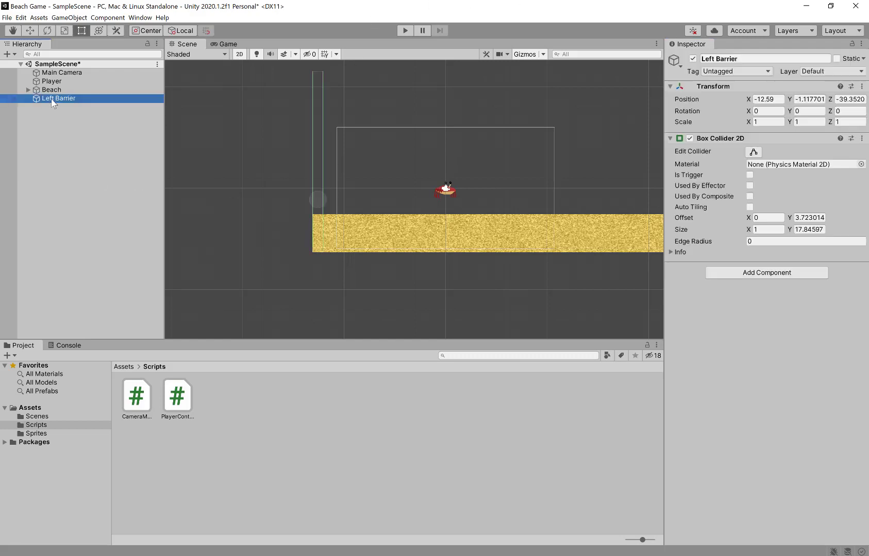
{"action": "right_click", "coordinate": [51, 98]}
{"action": "left_click", "coordinate": [88, 157]}
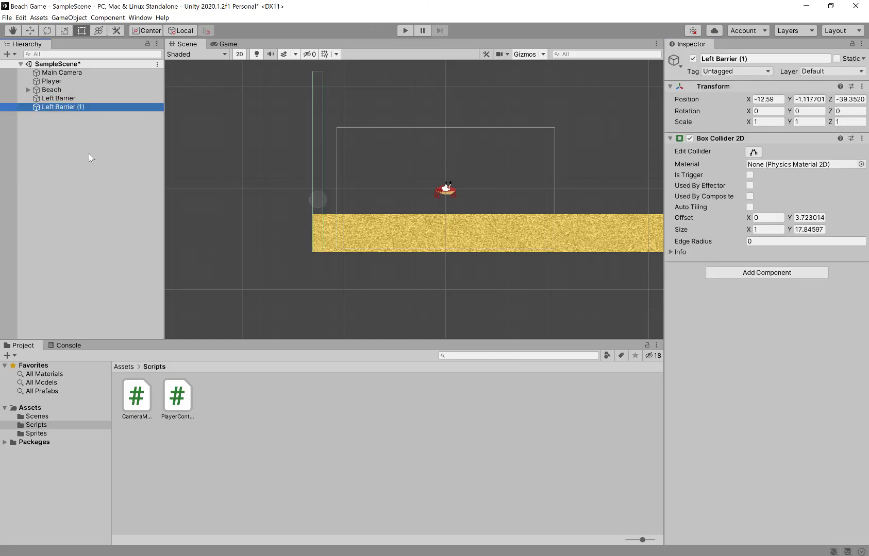
{"action": "left_click", "coordinate": [755, 60]}
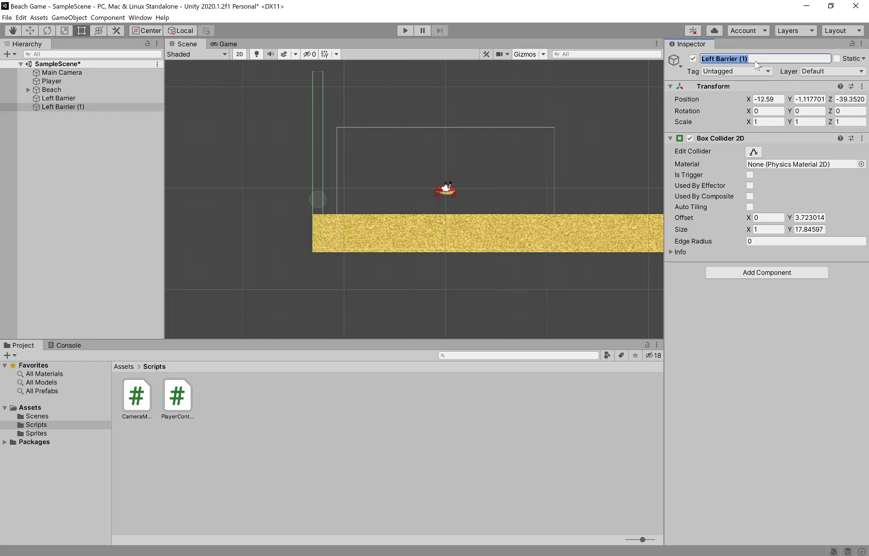
{"action": "key", "text": "End"}
{"action": "key", "text": "BackSpace"}
{"action": "key", "text": "BackSpace"}
{"action": "key", "text": "BackSpace"}
{"action": "key", "text": "BackSpace"}
{"action": "key", "text": "BackSpace"}
{"action": "key", "text": "BackSpace"}
{"action": "type", "text": "Right"}
{"action": "left_click", "coordinate": [625, 103]}
Move Right Barrier to the beach's right end at X 89.66
{"action": "scroll", "coordinate": [625, 102], "scroll_direction": "down", "scroll_amount": 2}
{"action": "scroll", "coordinate": [592, 129], "scroll_direction": "down", "scroll_amount": 1}
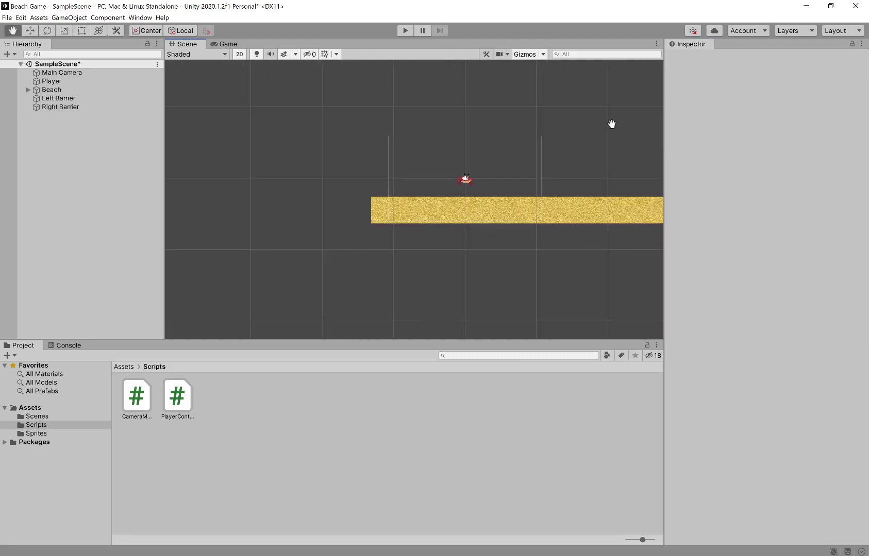
{"action": "key", "text": "q"}
{"action": "left_click_drag", "start_coordinate": [610, 124], "coordinate": [376, 125]}
{"action": "scroll", "coordinate": [398, 122], "scroll_direction": "down", "scroll_amount": 3}
{"action": "scroll", "coordinate": [397, 122], "scroll_direction": "down", "scroll_amount": 2}
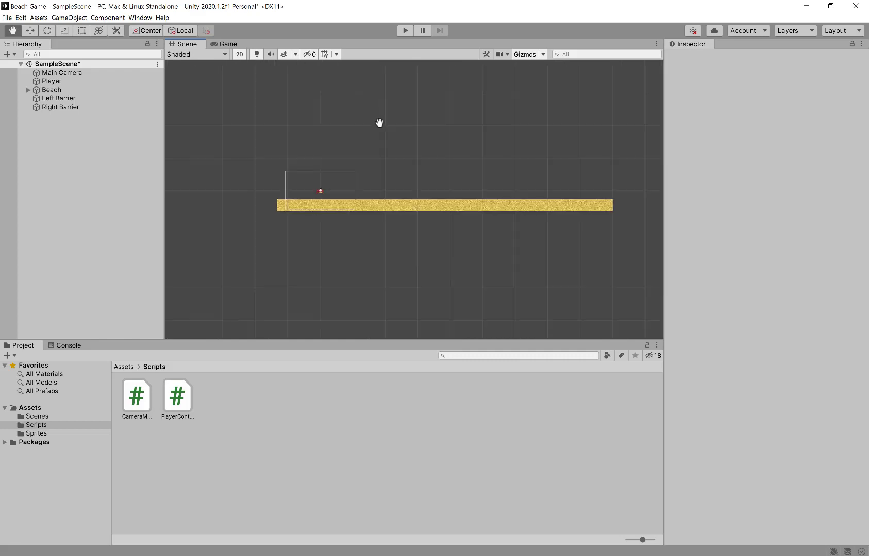
{"action": "key", "text": "t"}
{"action": "left_click", "coordinate": [72, 109]}
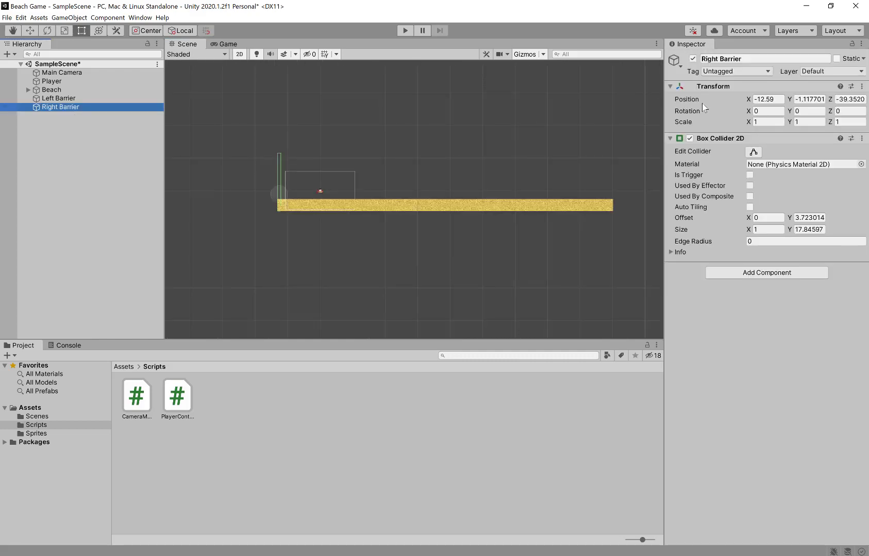
{"action": "left_click_drag", "start_coordinate": [748, 99], "coordinate": [785, 94]}
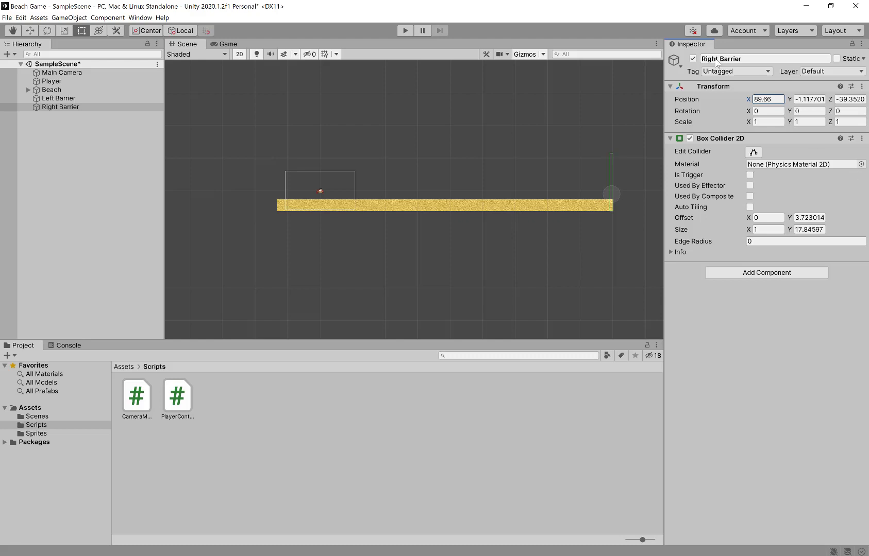
{"action": "left_click", "coordinate": [64, 98]}
{"action": "left_click", "coordinate": [69, 107]}
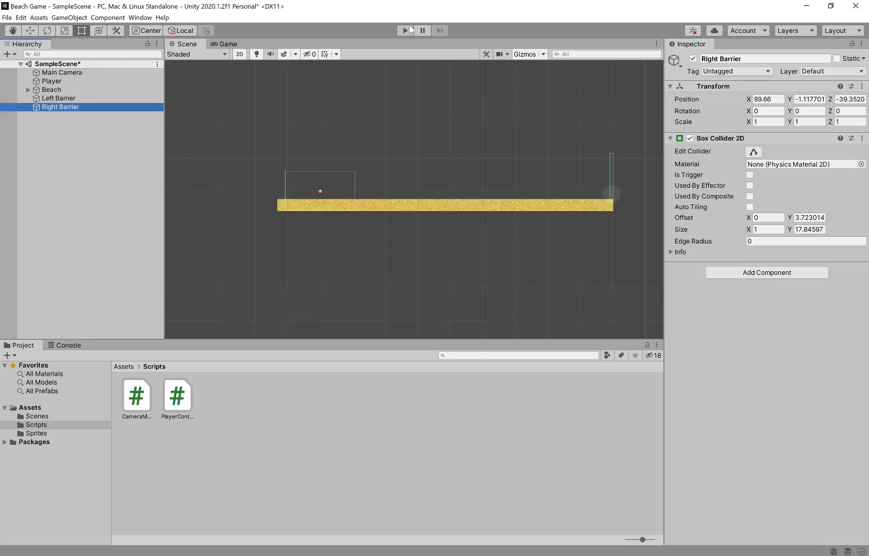
{"action": "left_click", "coordinate": [410, 27]}
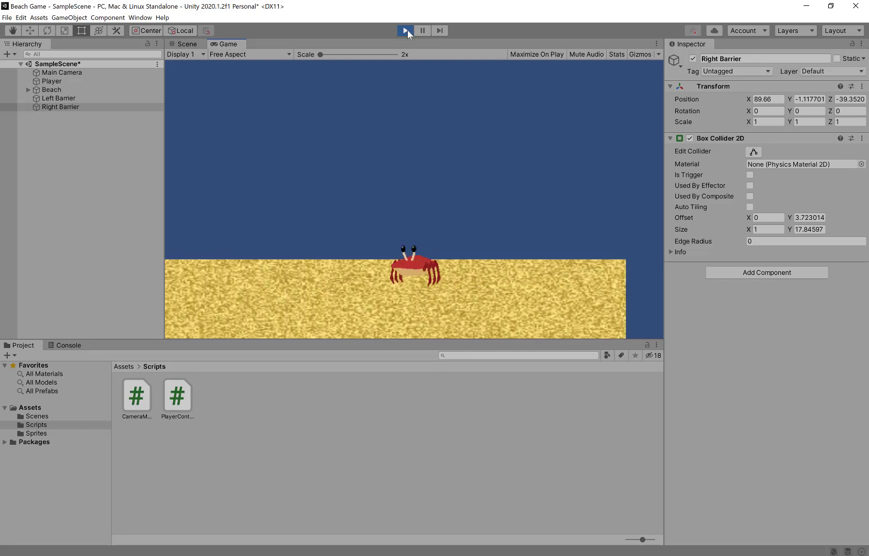
{"action": "left_click", "coordinate": [406, 30]}
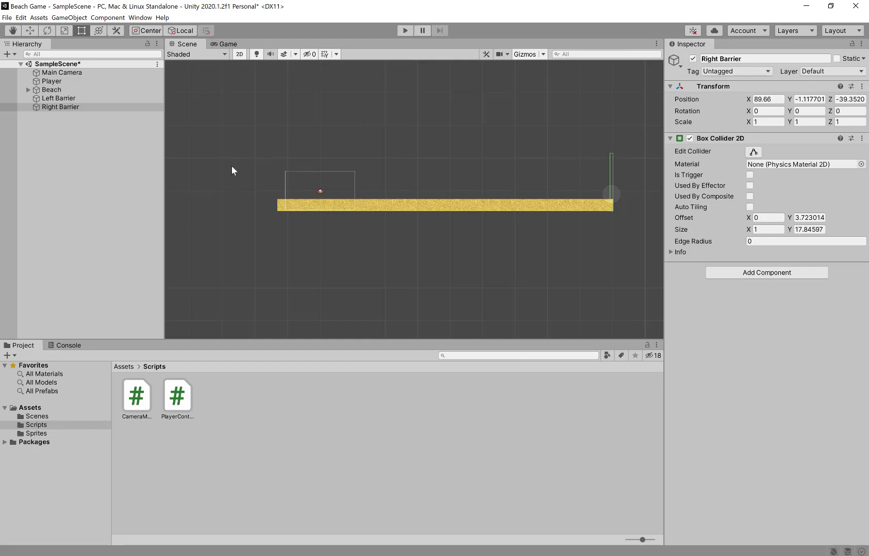
{"action": "left_click", "coordinate": [61, 98]}
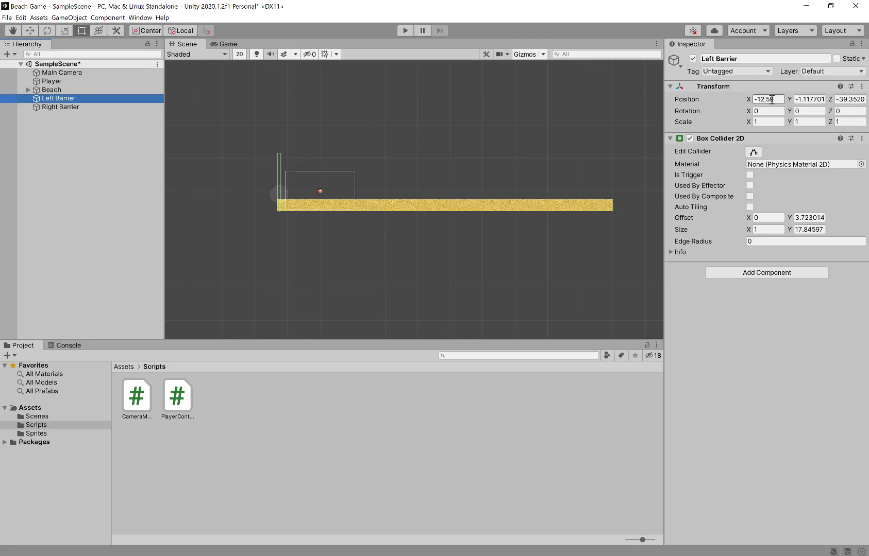
{"action": "left_click", "coordinate": [77, 105]}
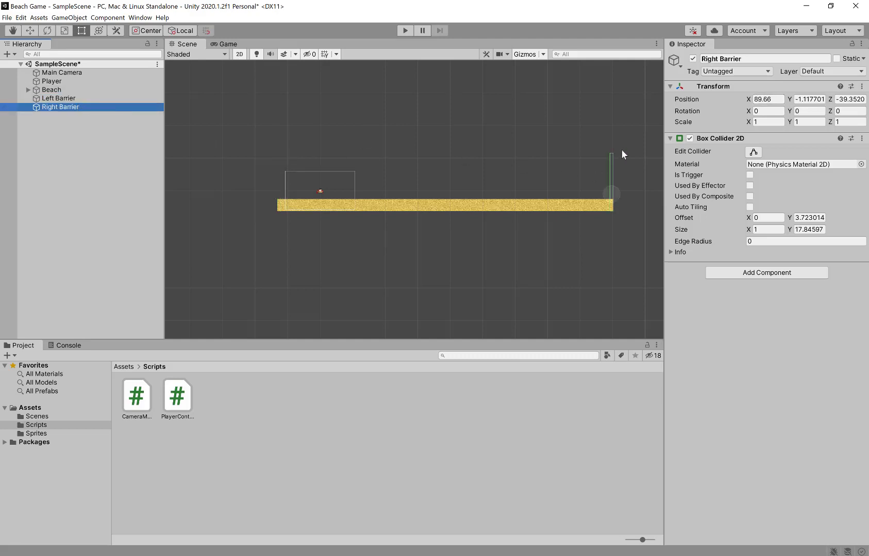
{"action": "left_click", "coordinate": [761, 99]}
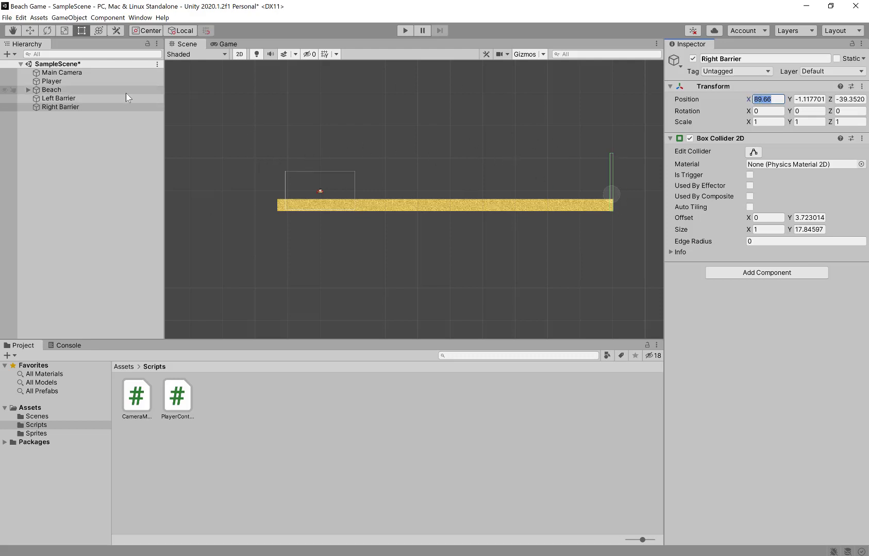
{"action": "left_click", "coordinate": [483, 304]}
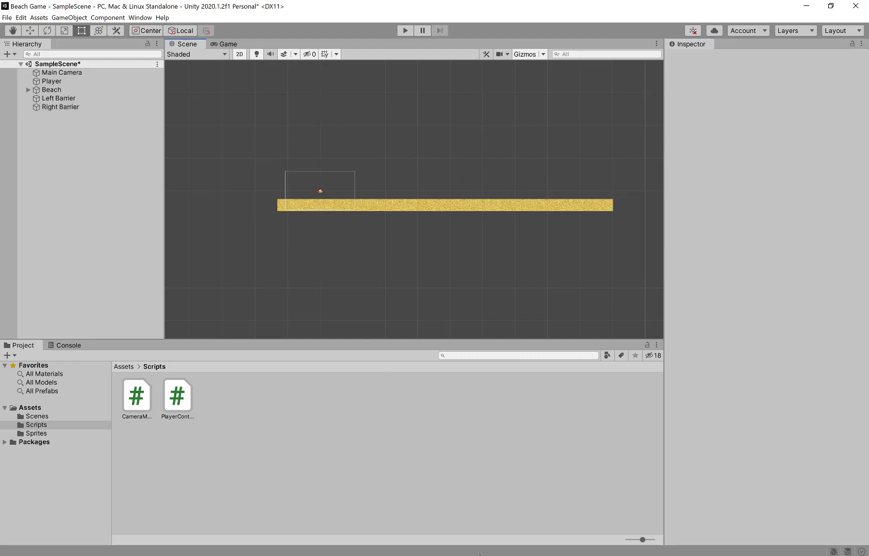
Save the scene and the project
{"action": "left_click", "coordinate": [5, 17]}
{"action": "left_click", "coordinate": [16, 52]}
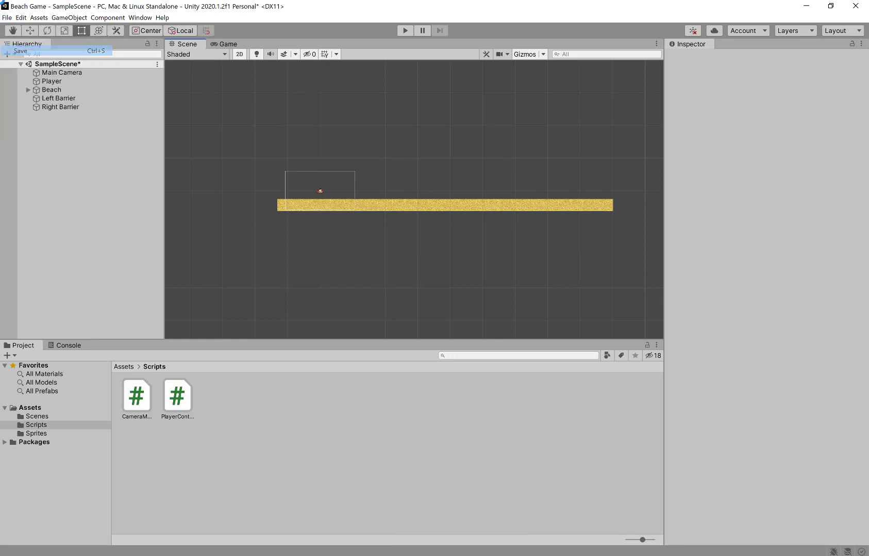
{"action": "left_click", "coordinate": [7, 17]}
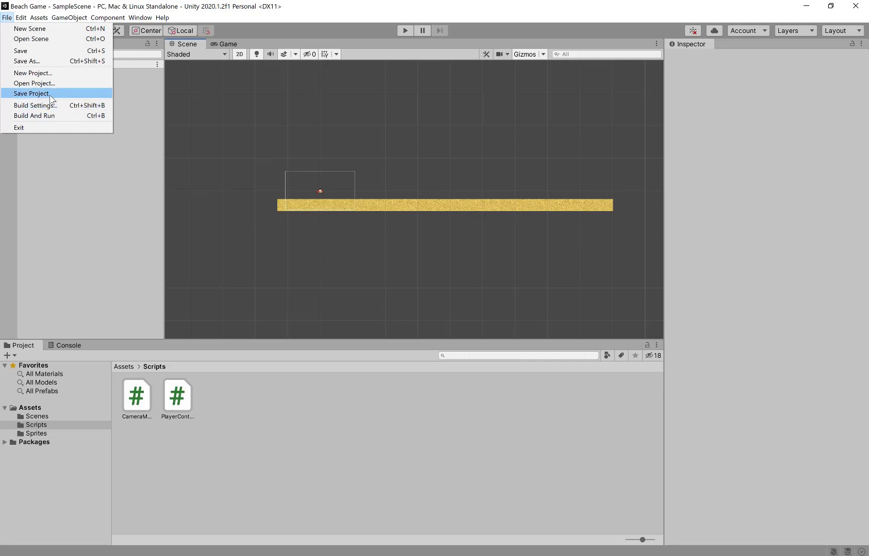
{"action": "left_click", "coordinate": [36, 93]}
Zoom the Scene view in on the beach and show the top-level Assets folder
{"action": "scroll", "coordinate": [327, 241], "scroll_direction": "up", "scroll_amount": 3}
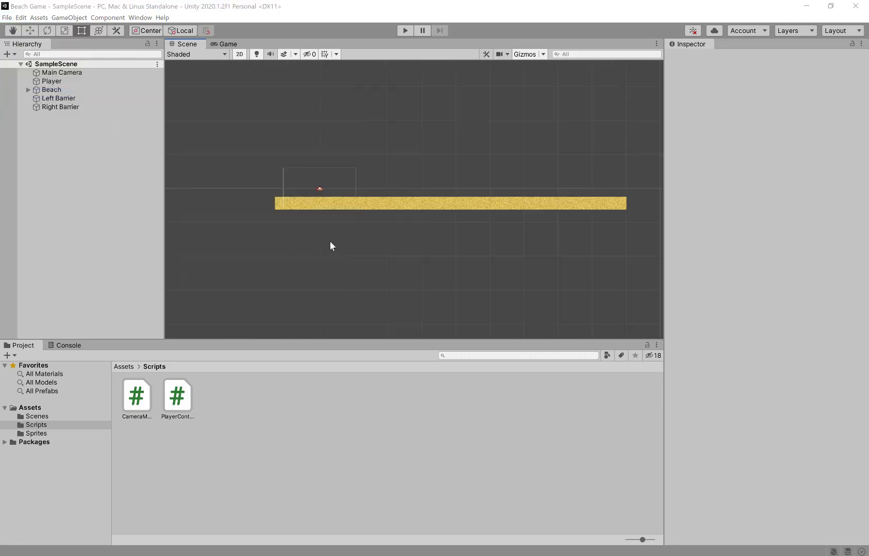
{"action": "scroll", "coordinate": [256, 142], "scroll_direction": "up", "scroll_amount": 3}
{"action": "scroll", "coordinate": [257, 142], "scroll_direction": "up", "scroll_amount": 2}
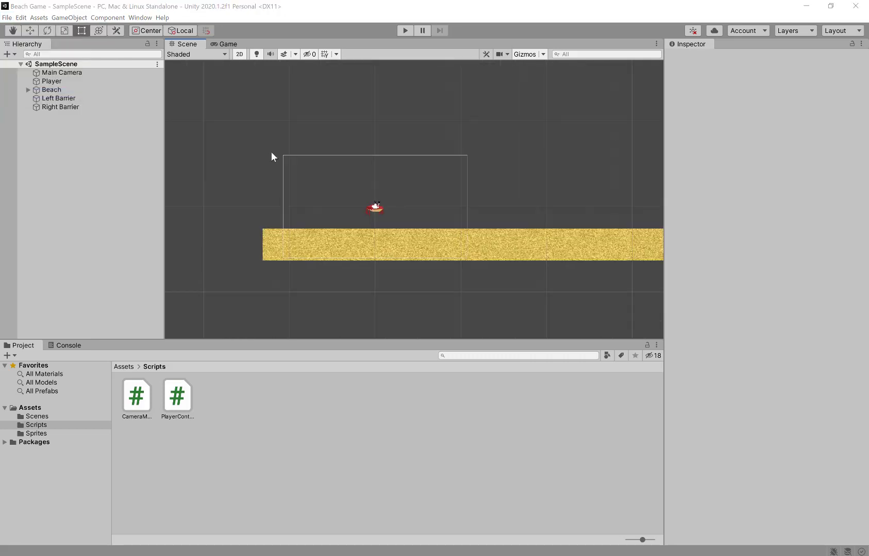
{"action": "scroll", "coordinate": [360, 247], "scroll_direction": "up", "scroll_amount": 3}
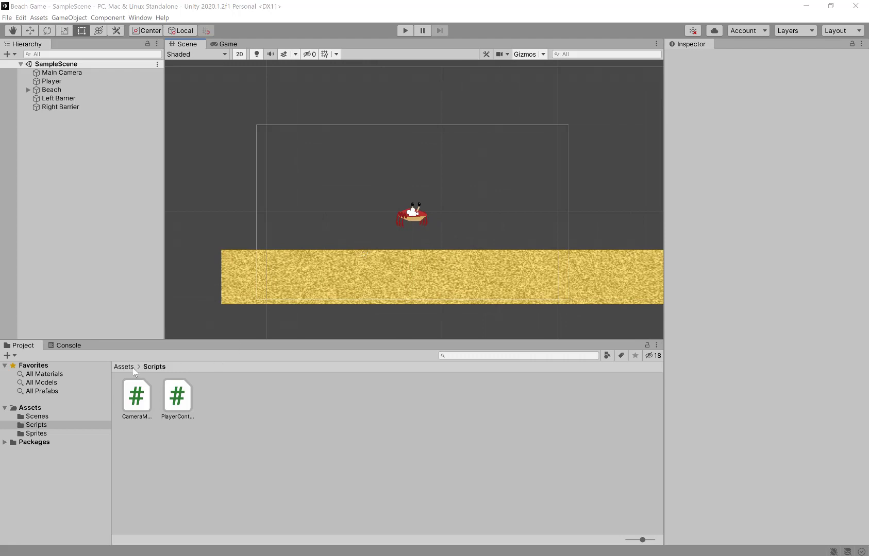
{"action": "left_click", "coordinate": [30, 408]}
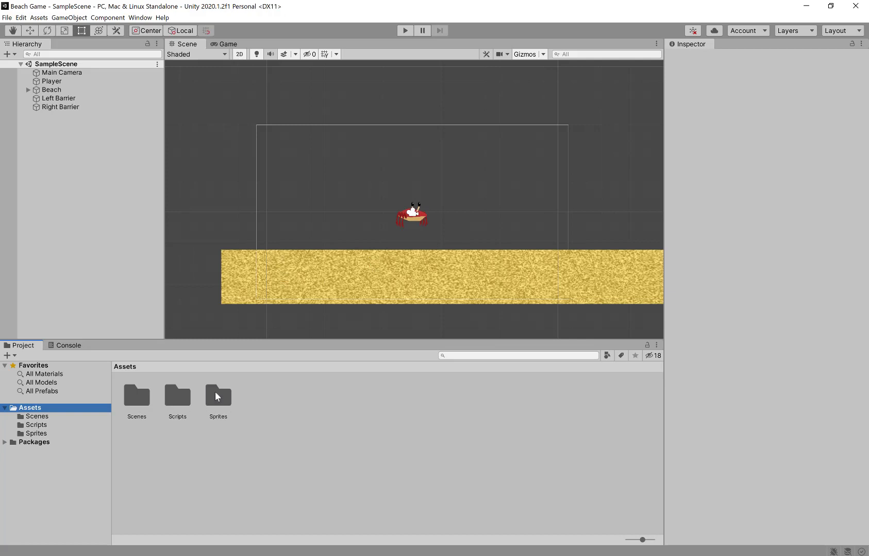
Open the Sprites folder and briefly expand the castle_front and castle_back sub-sprites
{"action": "double_click", "coordinate": [217, 397]}
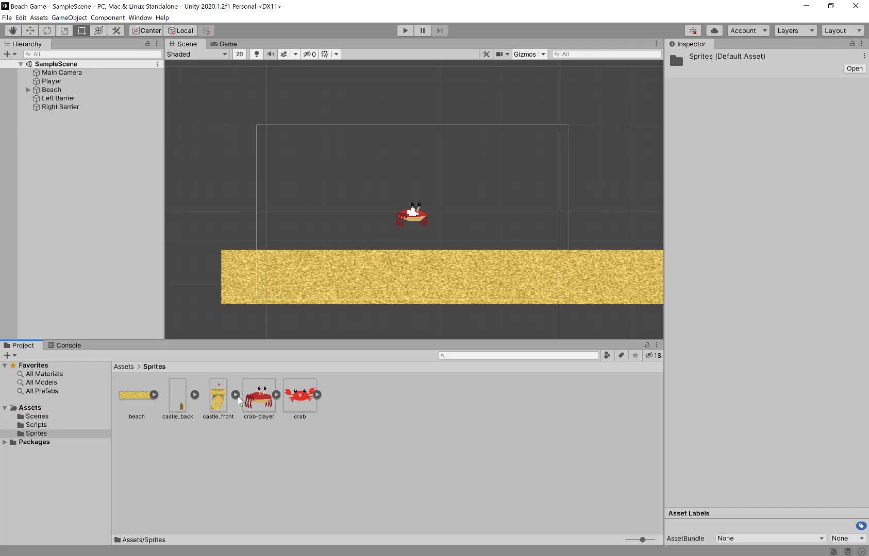
{"action": "left_click", "coordinate": [235, 395]}
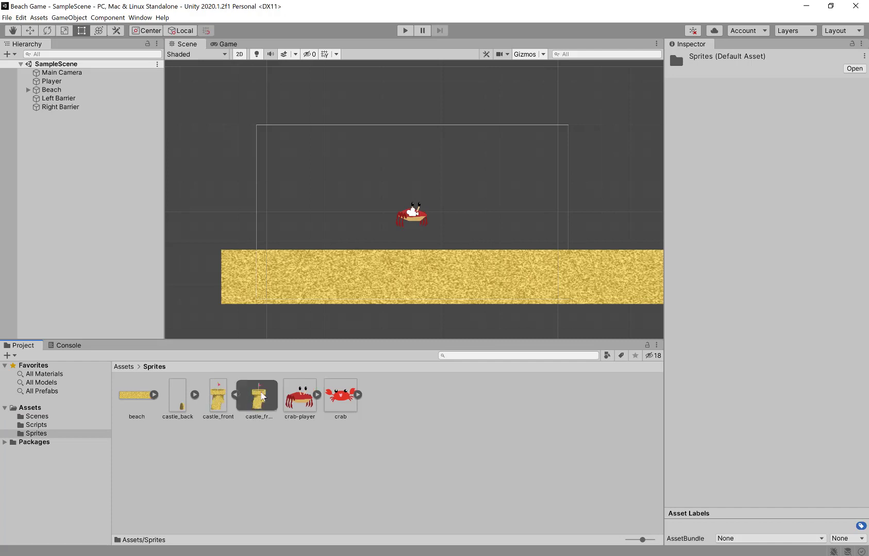
{"action": "left_click", "coordinate": [194, 394]}
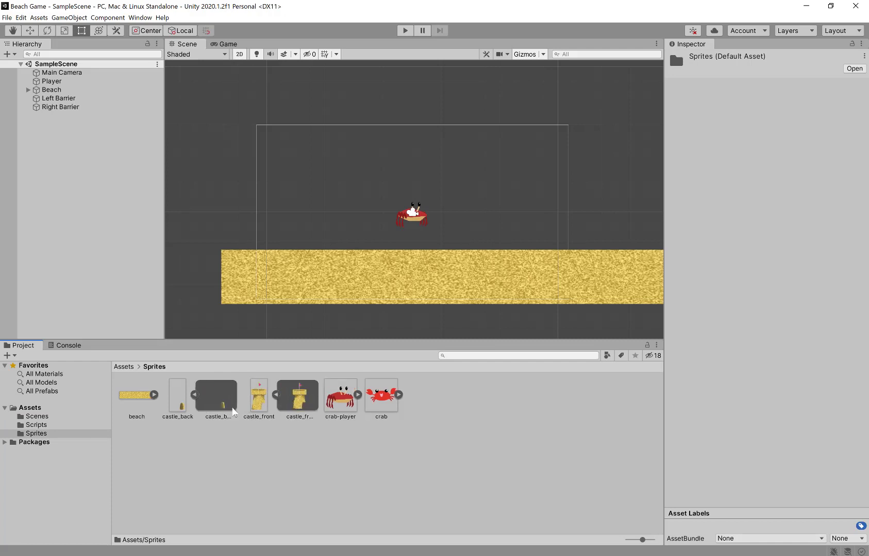
{"action": "left_click", "coordinate": [276, 396]}
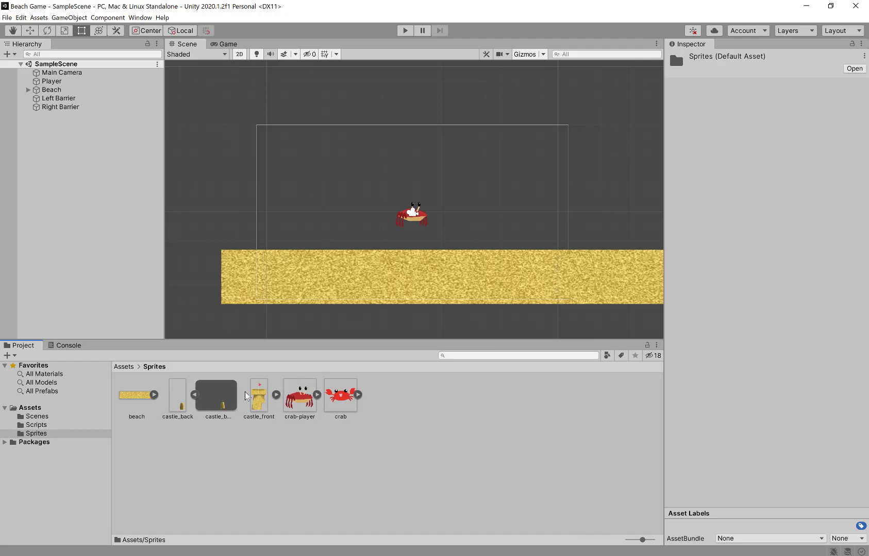
{"action": "left_click", "coordinate": [194, 394]}
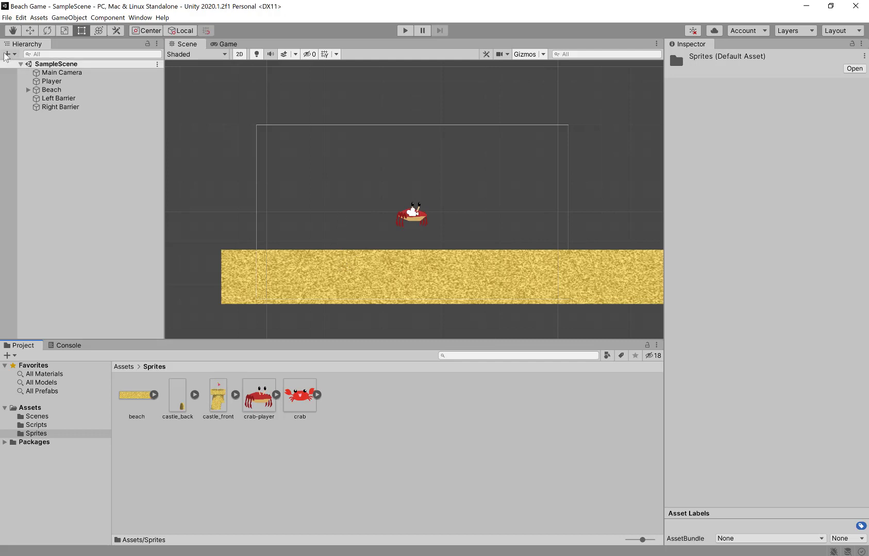
Add a new 2D Sprite object displaying the castle_front image
{"action": "left_click", "coordinate": [7, 53]}
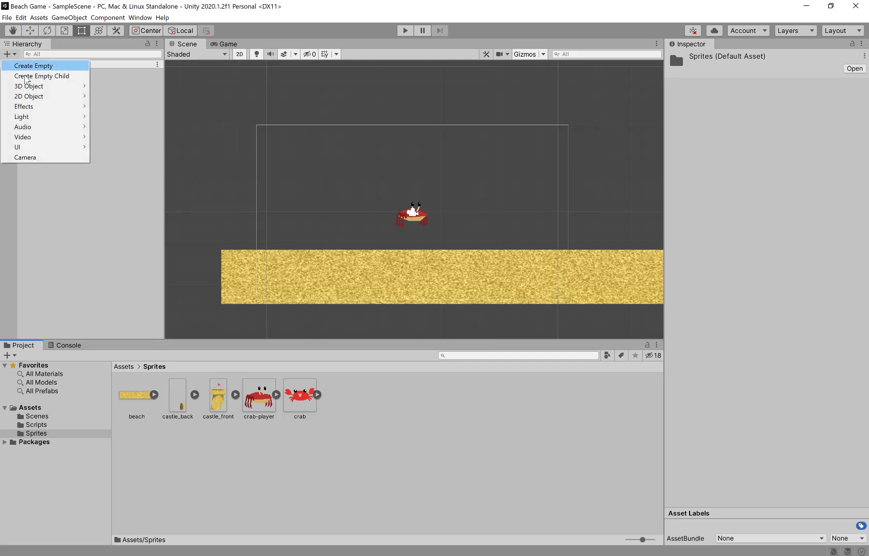
{"action": "mouse_move", "coordinate": [86, 101]}
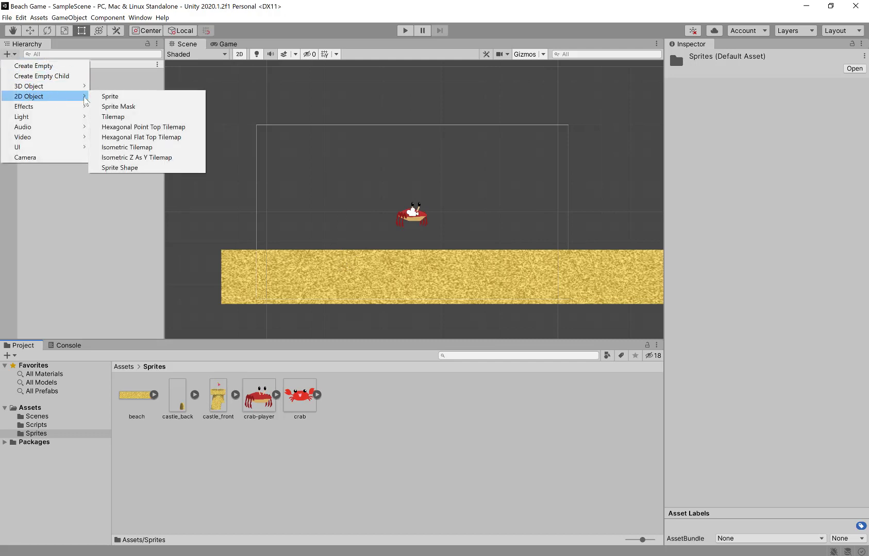
{"action": "left_click", "coordinate": [120, 96]}
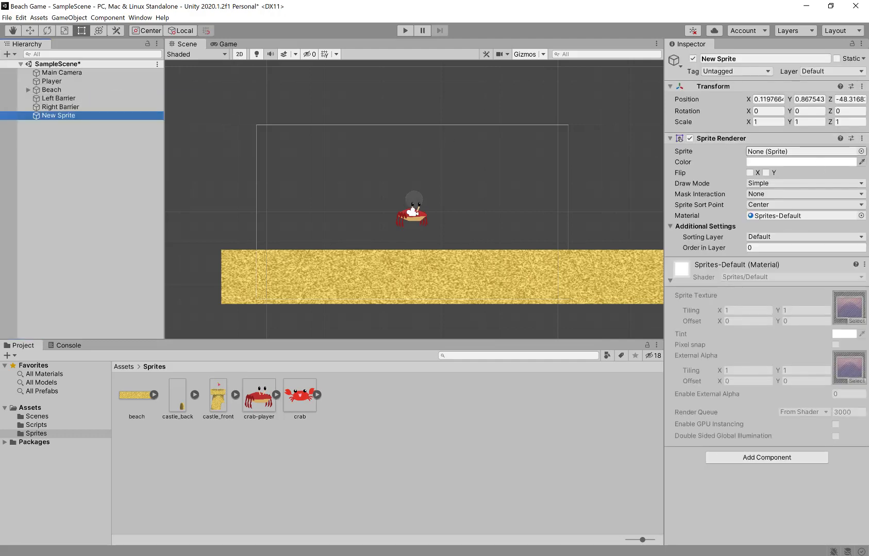
{"action": "left_click", "coordinate": [861, 151]}
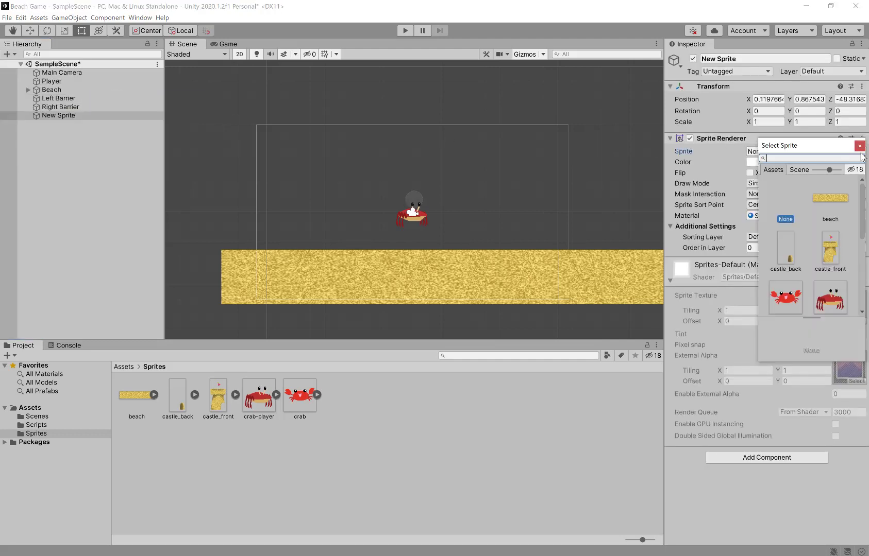
{"action": "left_click", "coordinate": [832, 247]}
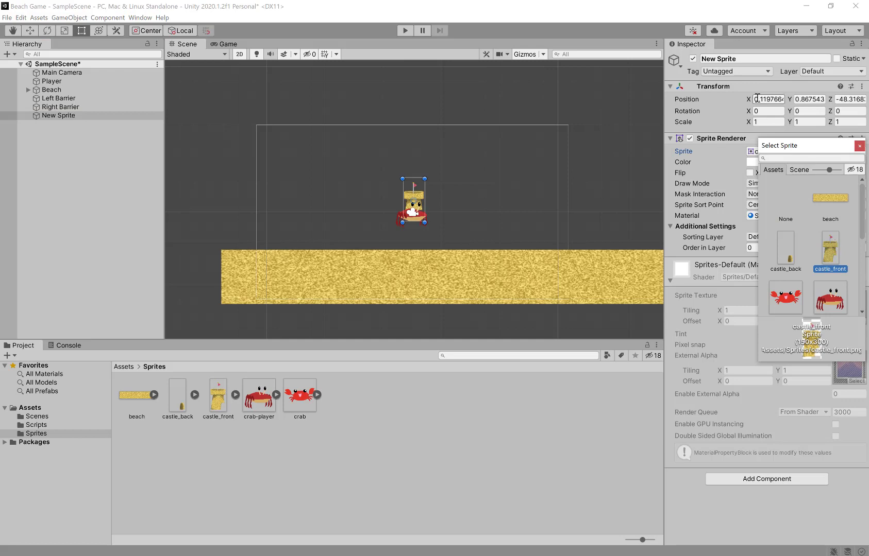
Set the castle's scale to 3 on all axes, then try 5
{"action": "left_click", "coordinate": [772, 123]}
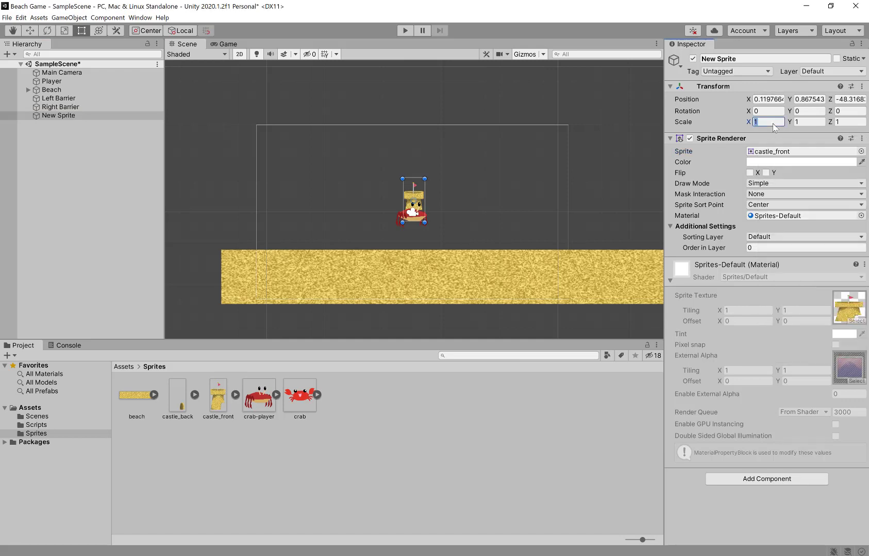
{"action": "type", "text": "3"}
{"action": "key", "text": "Tab"}
{"action": "type", "text": "3"}
{"action": "key", "text": "Tab"}
{"action": "key", "text": "Return"}
{"action": "left_click", "coordinate": [772, 124]}
{"action": "type", "text": "5"}
{"action": "key", "text": "Tab"}
{"action": "type", "text": "5"}
{"action": "key", "text": "Tab"}
{"action": "type", "text": "5"}
{"action": "key", "text": "Return"}
Try scale 4, settle on 3, 3, 3, and slide the castle left to X -8.36
{"action": "left_click", "coordinate": [771, 123]}
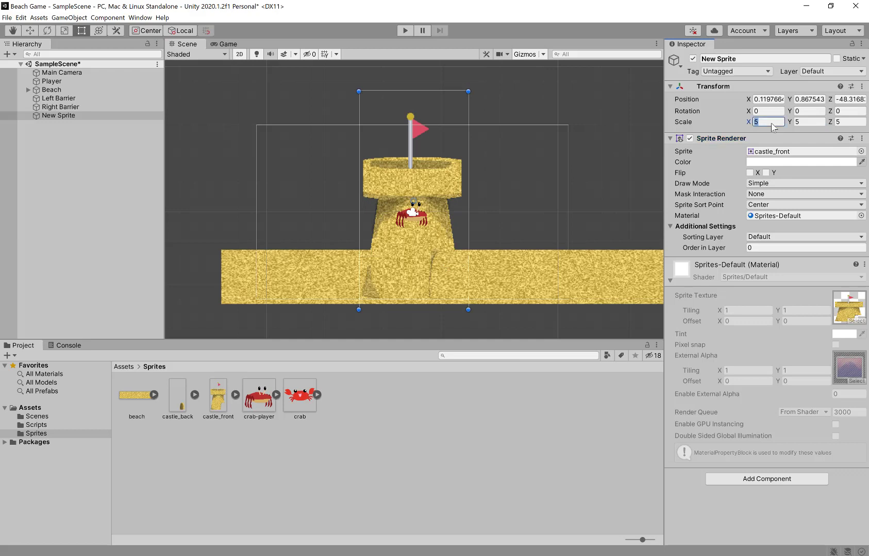
{"action": "type", "text": "4"}
{"action": "key", "text": "Tab"}
{"action": "type", "text": "4"}
{"action": "key", "text": "Tab"}
{"action": "type", "text": "4"}
{"action": "key", "text": "Return"}
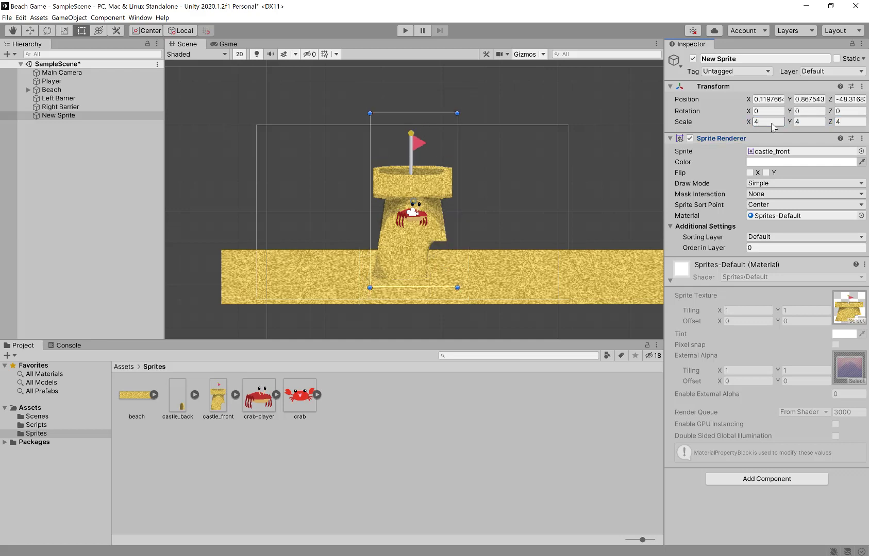
{"action": "left_click", "coordinate": [771, 124]}
{"action": "type", "text": "3"}
{"action": "key", "text": "Tab"}
{"action": "type", "text": "3"}
{"action": "key", "text": "Tab"}
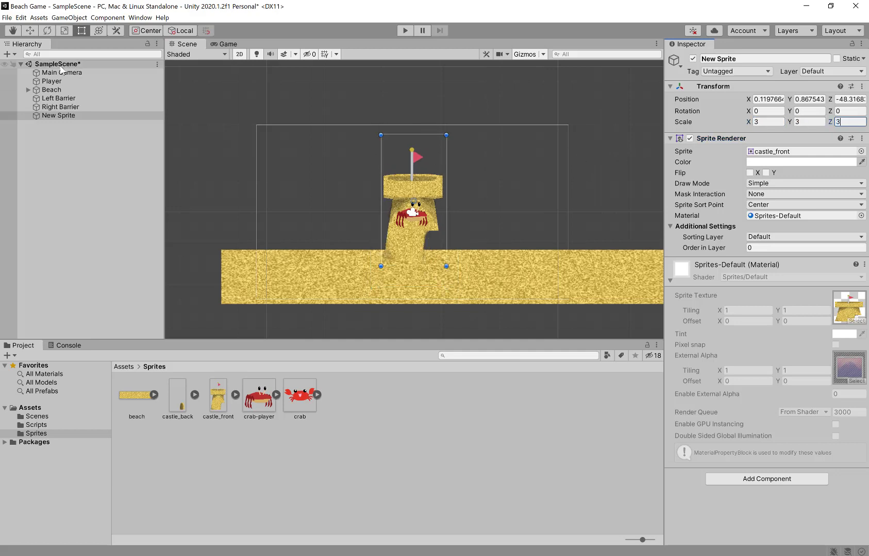
{"action": "left_click", "coordinate": [750, 99]}
{"action": "left_click_drag", "start_coordinate": [749, 101], "coordinate": [588, 103]}
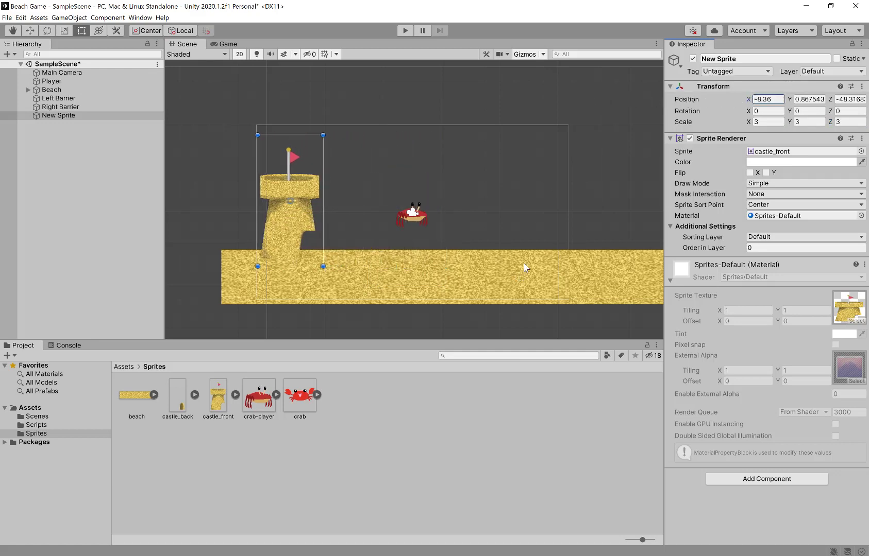
Rename the castle sprite object to 'Castle Front'
{"action": "left_click", "coordinate": [489, 284]}
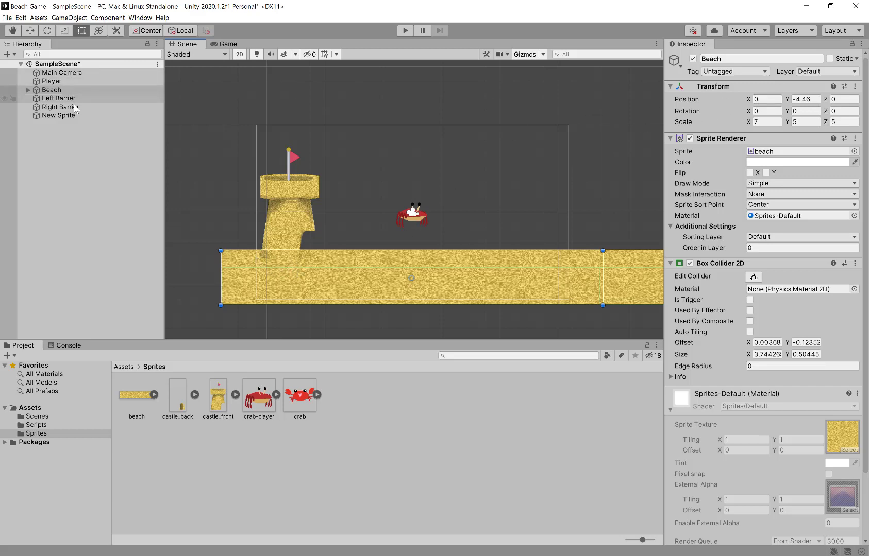
{"action": "left_click", "coordinate": [58, 115]}
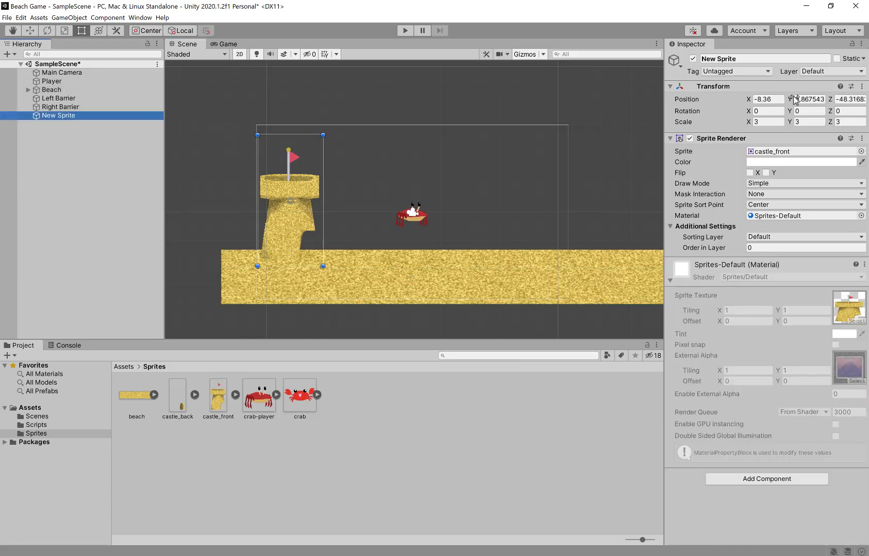
{"action": "left_click", "coordinate": [772, 60]}
{"action": "type", "text": "Ca"}
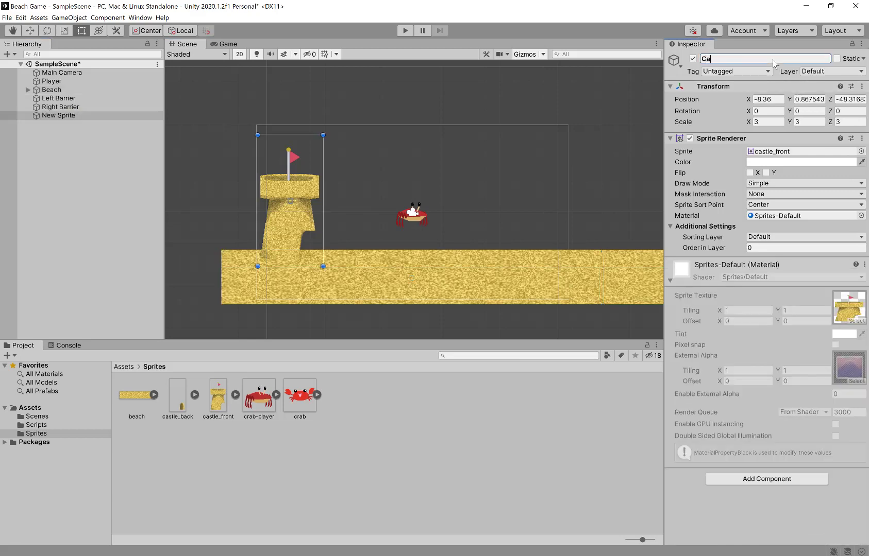
{"action": "key", "text": "Return"}
Set Castle Front's Position Y to 0.48
{"action": "left_click", "coordinate": [790, 100]}
{"action": "type", "text": "0.57"}
{"action": "key", "text": "BackSpace"}
{"action": "key", "text": "BackSpace"}
{"action": "type", "text": "48"}
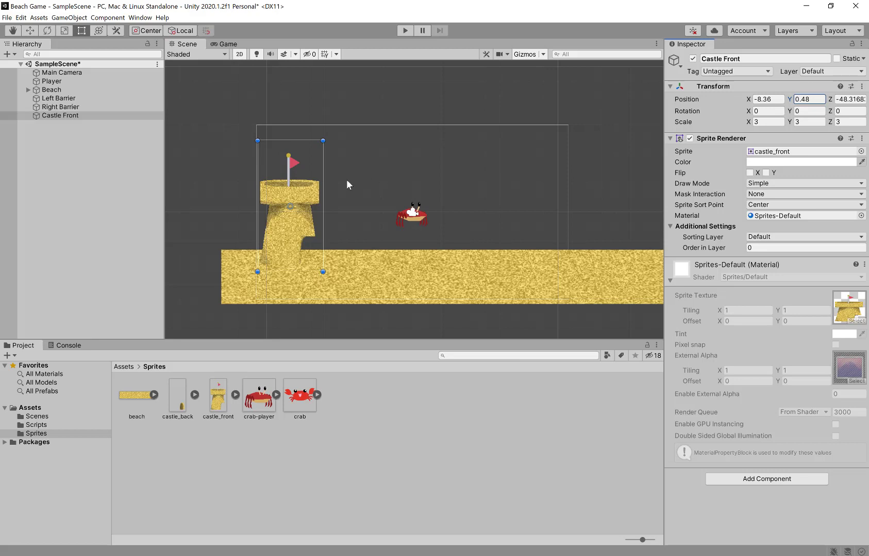